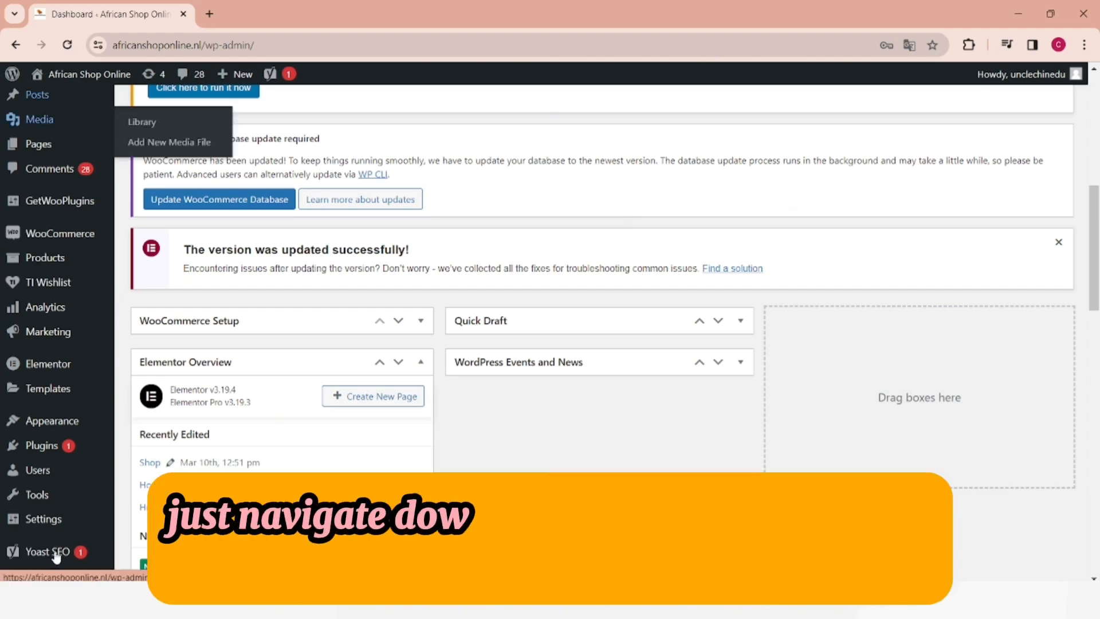
Step: Open the Site connections page of the Yoast SEO settings and follow its Google link to Search Console
mouse_move(55, 556)
scroll(140, 398, down, 10)
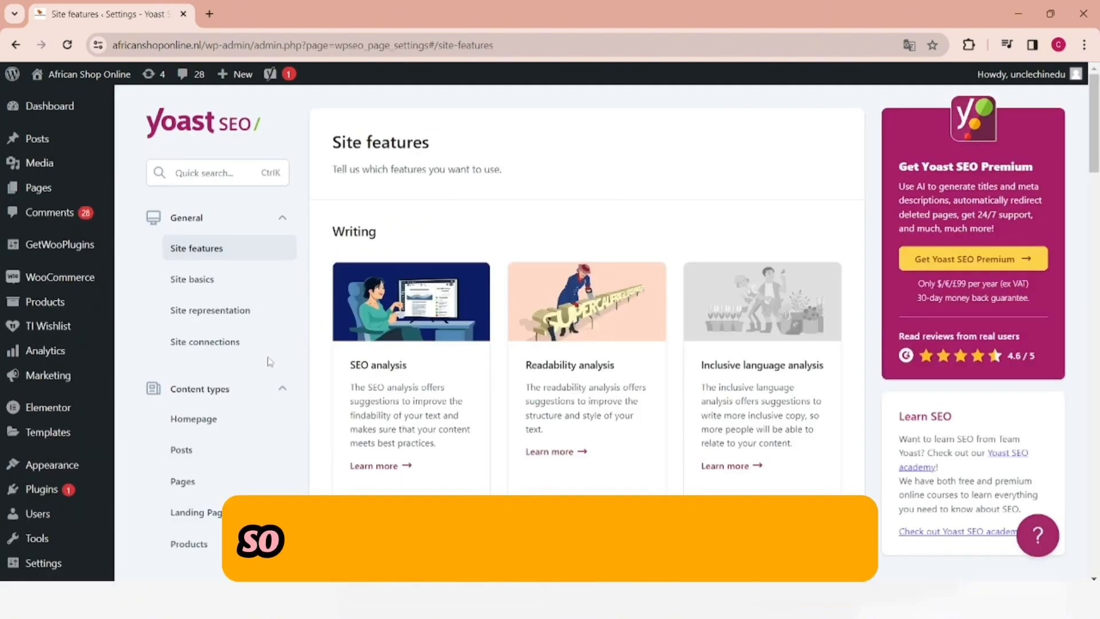
click(222, 342)
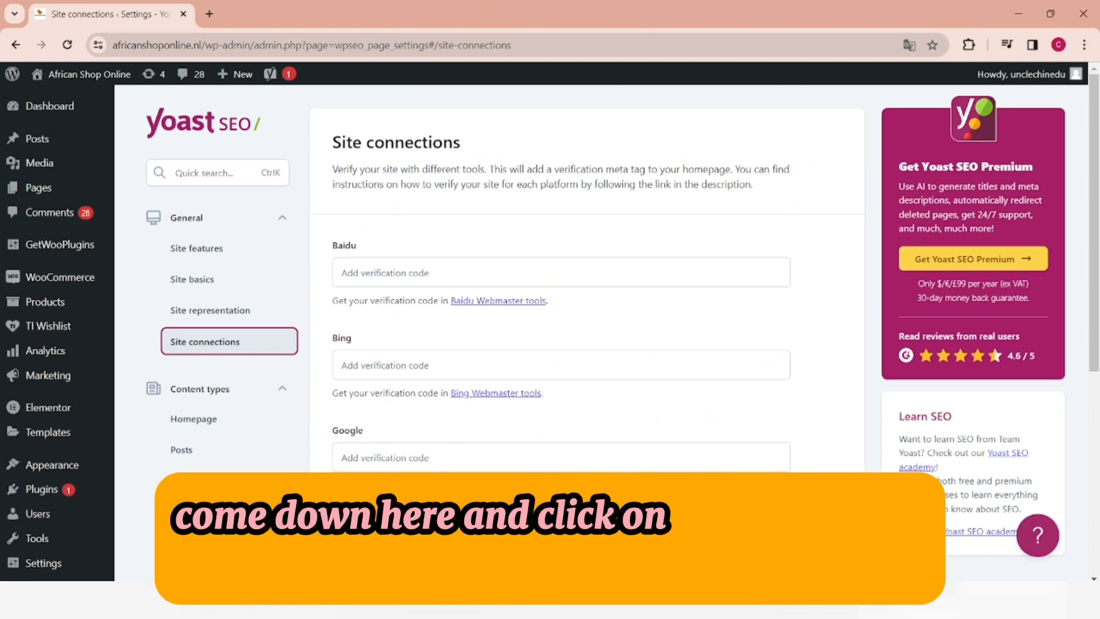
click(502, 485)
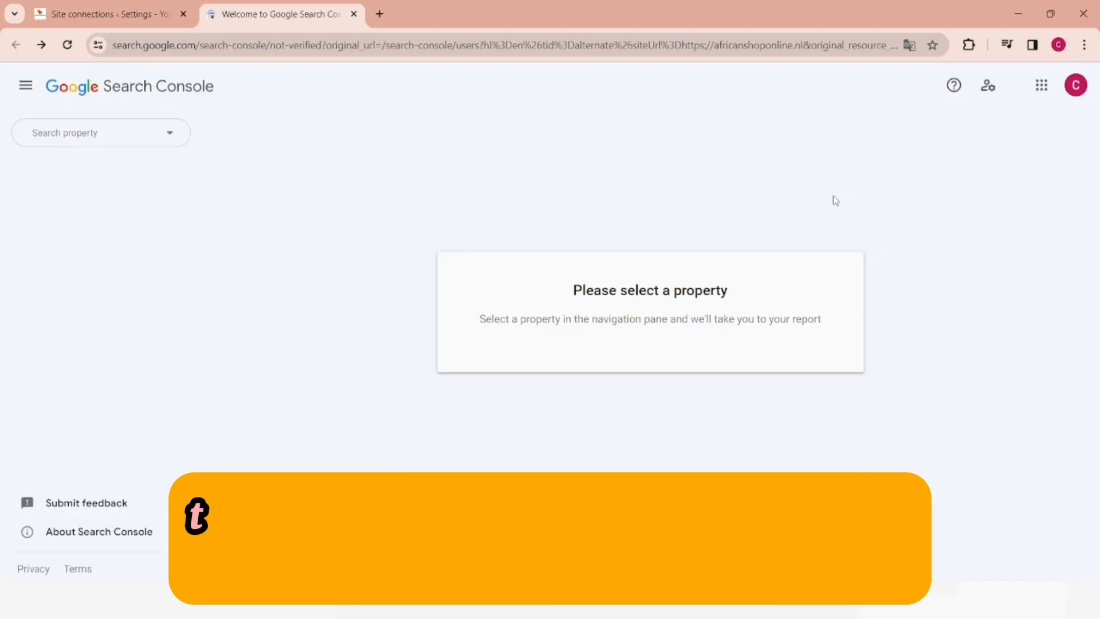
Step: Check which Google account is signed in to Search Console and start adding a new property
click(1081, 87)
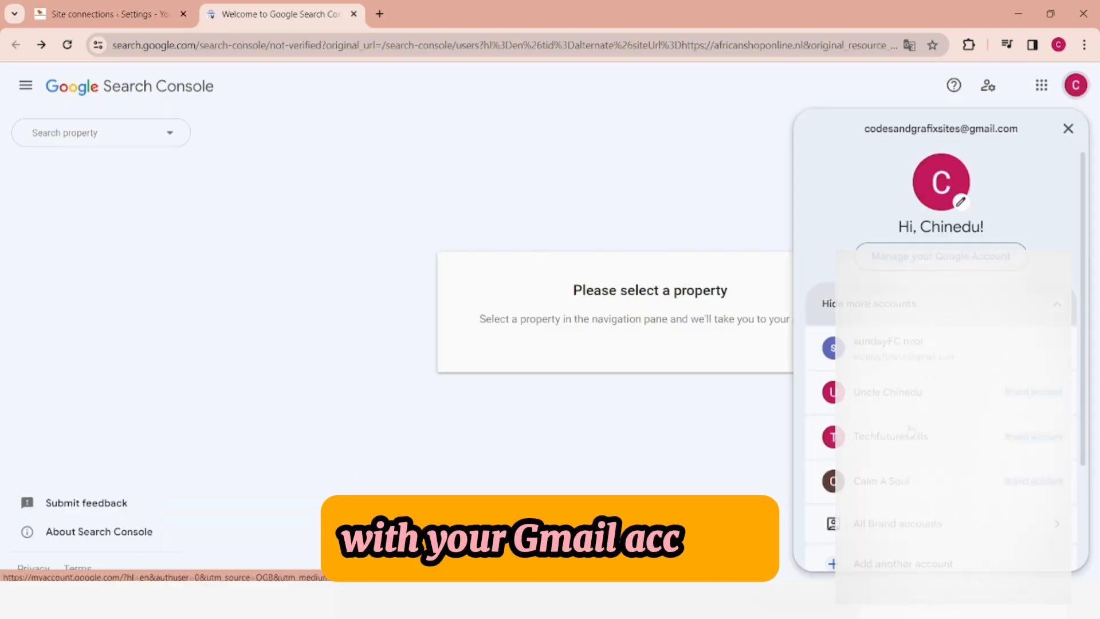
click(633, 150)
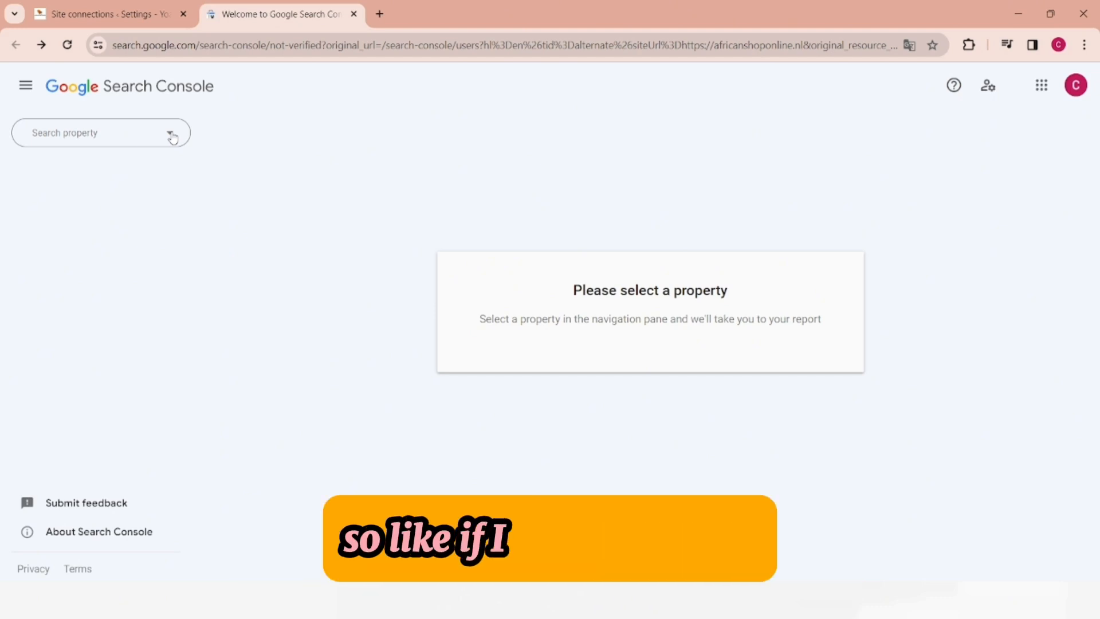
click(172, 137)
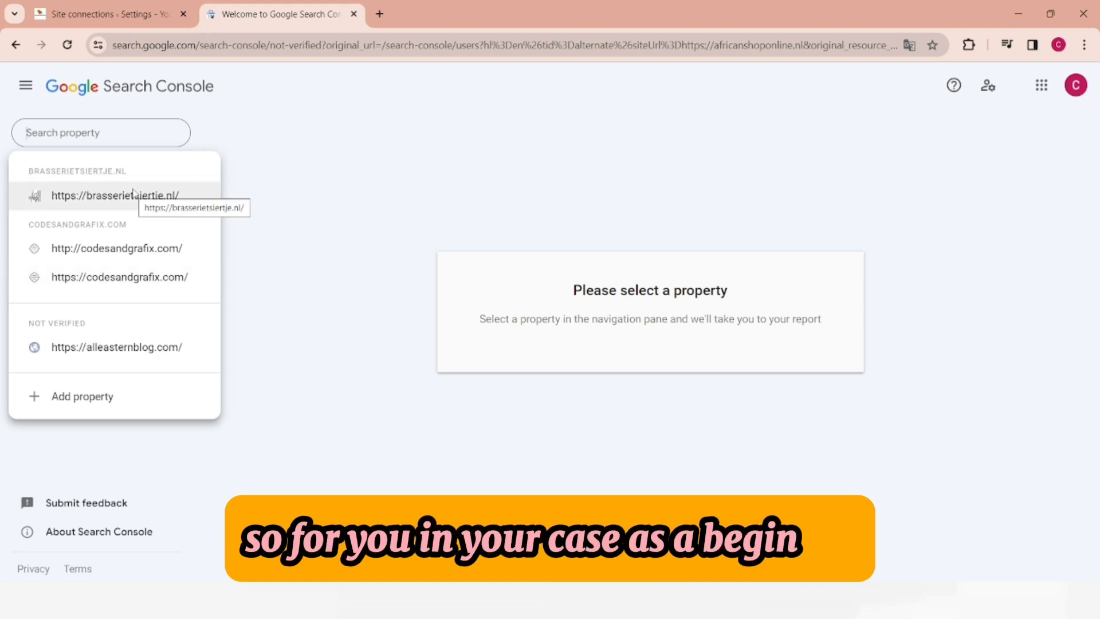
click(85, 397)
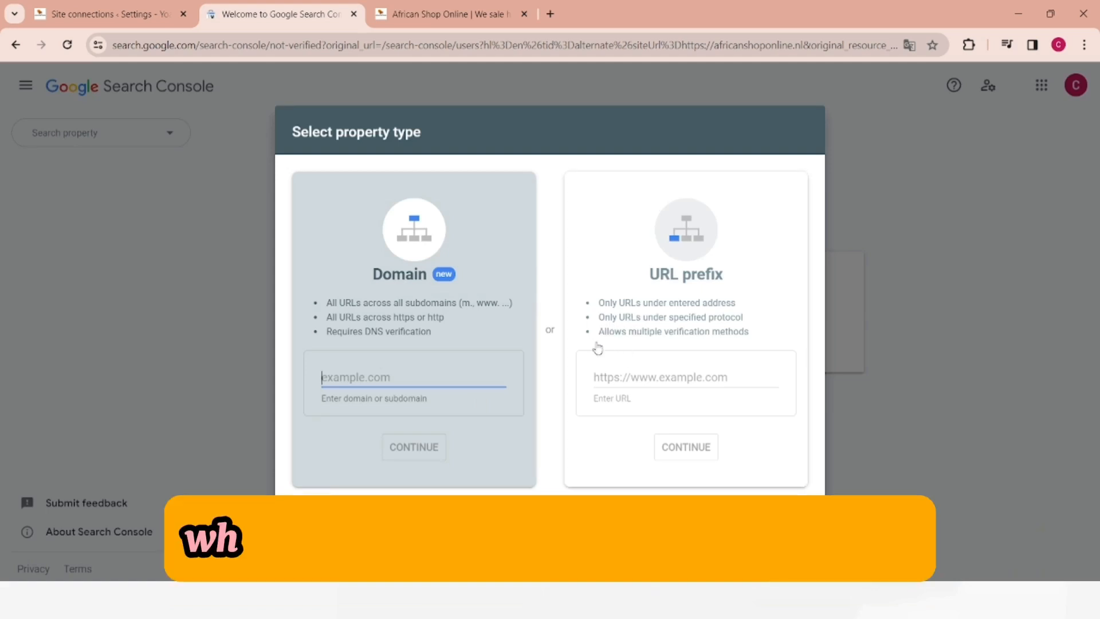
click(447, 15)
click(215, 42)
key(ctrl+c)
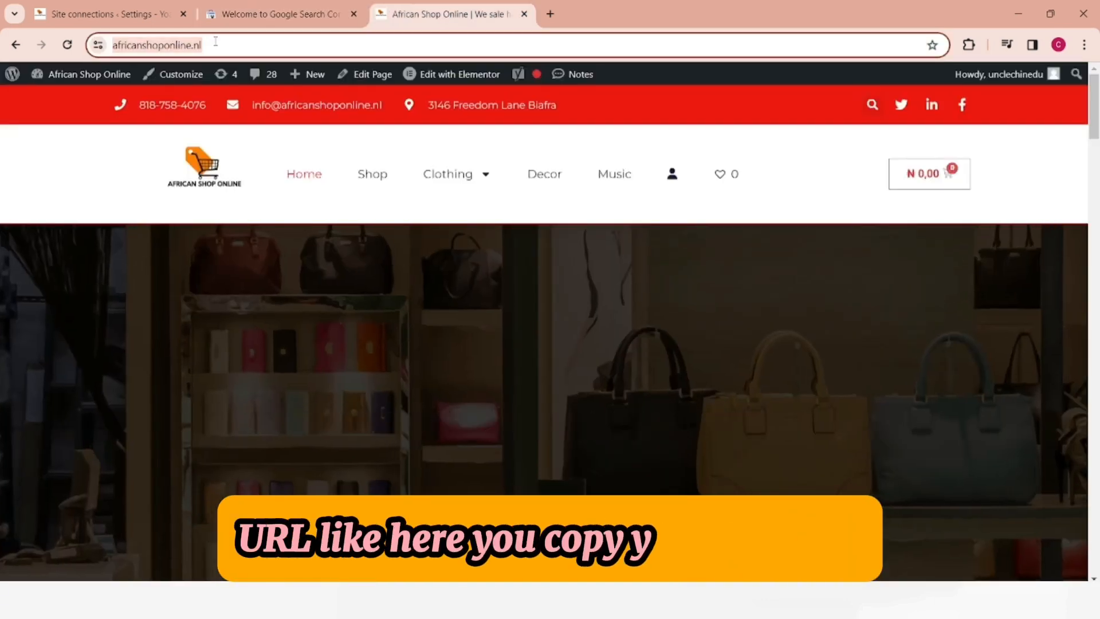
click(275, 14)
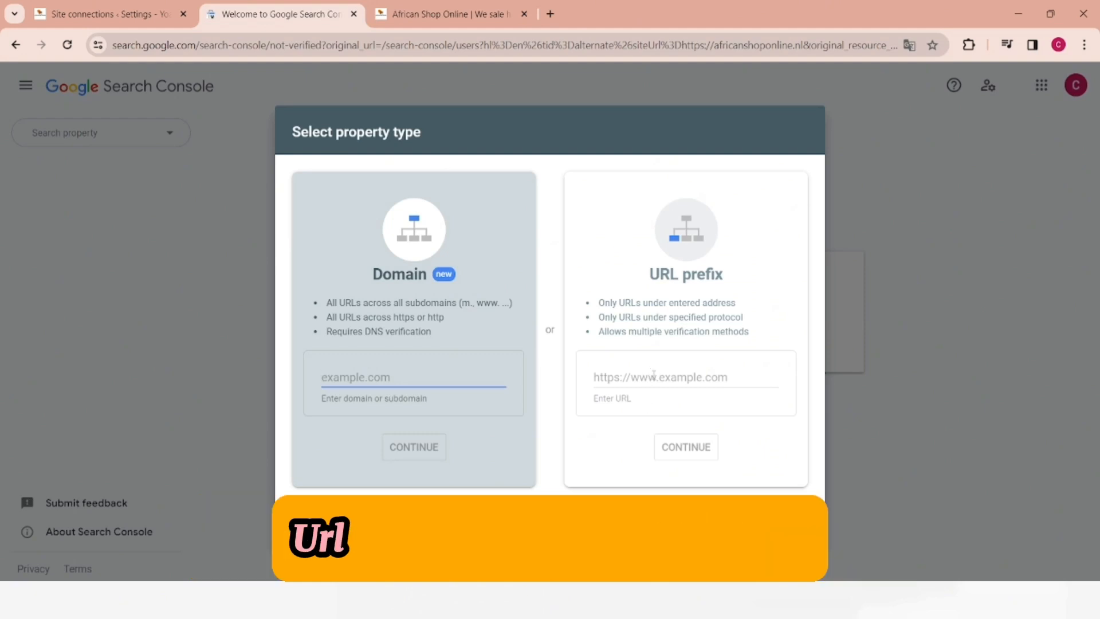
click(651, 368)
key(ctrl+v)
click(695, 449)
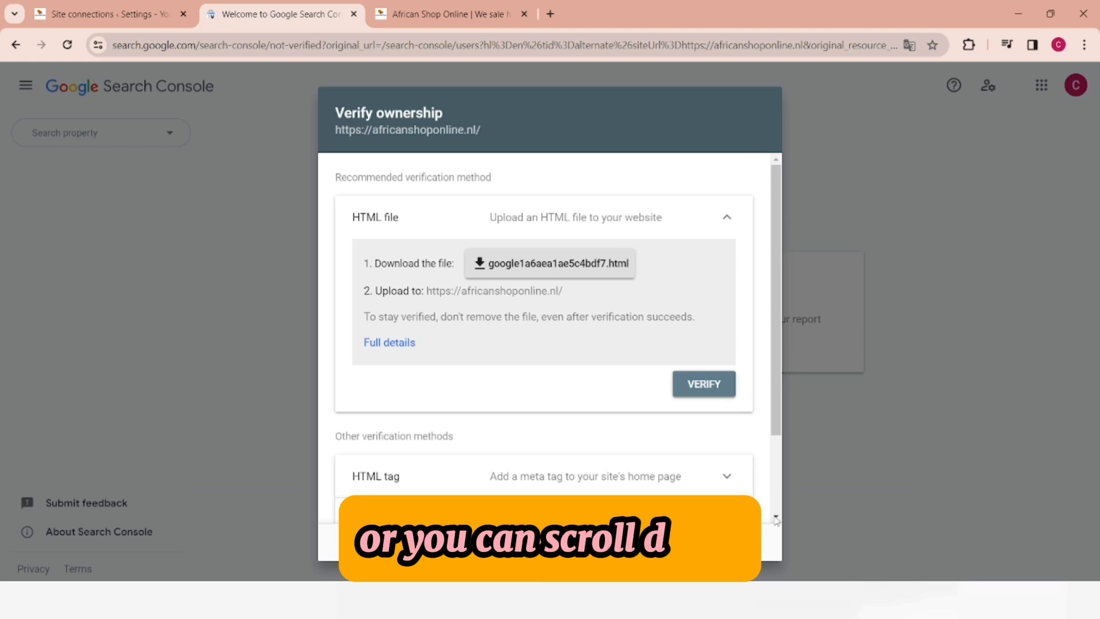
Step: Choose the HTML tag verification method, paste its meta tag into the shop page's address field, and select only the verification code inside it
drag(776, 395, 776, 471)
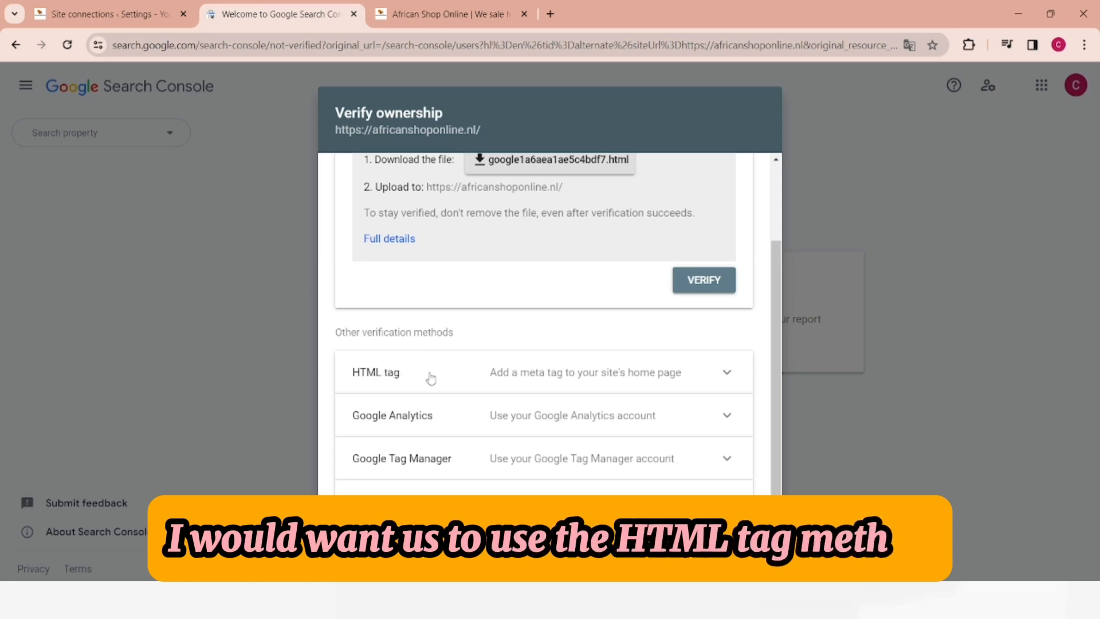
click(729, 375)
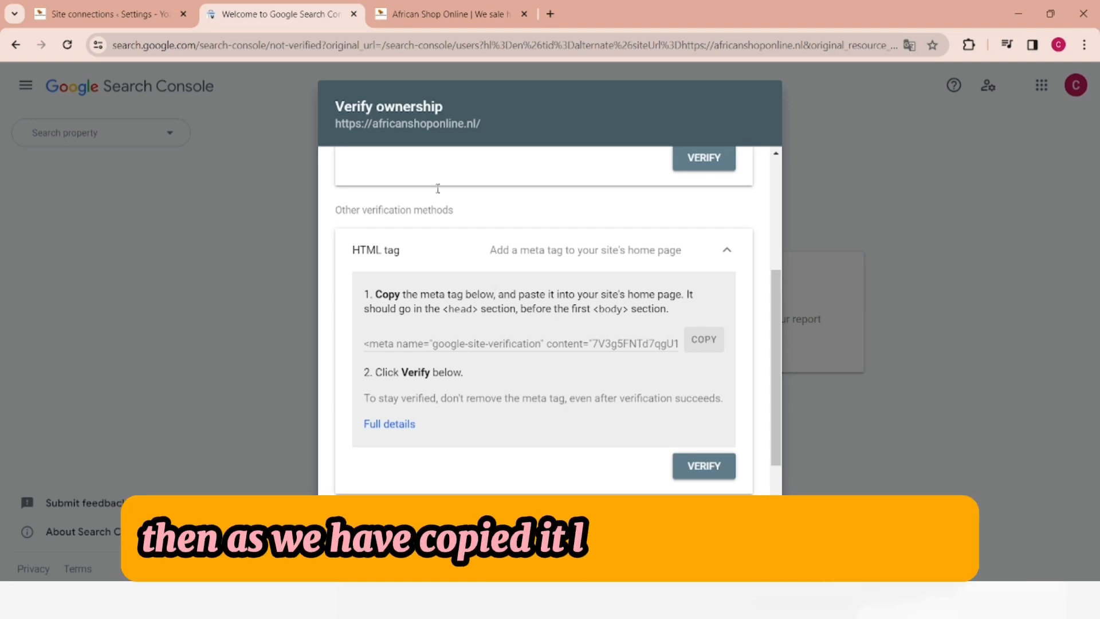
click(440, 17)
click(353, 45)
key(ctrl+v)
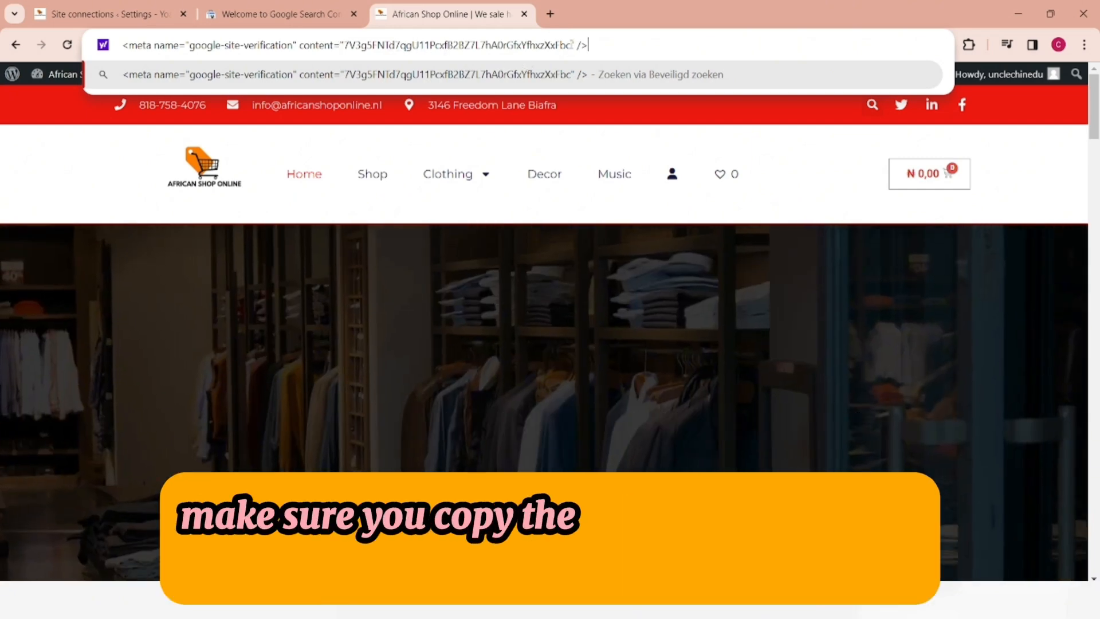
double_click(572, 45)
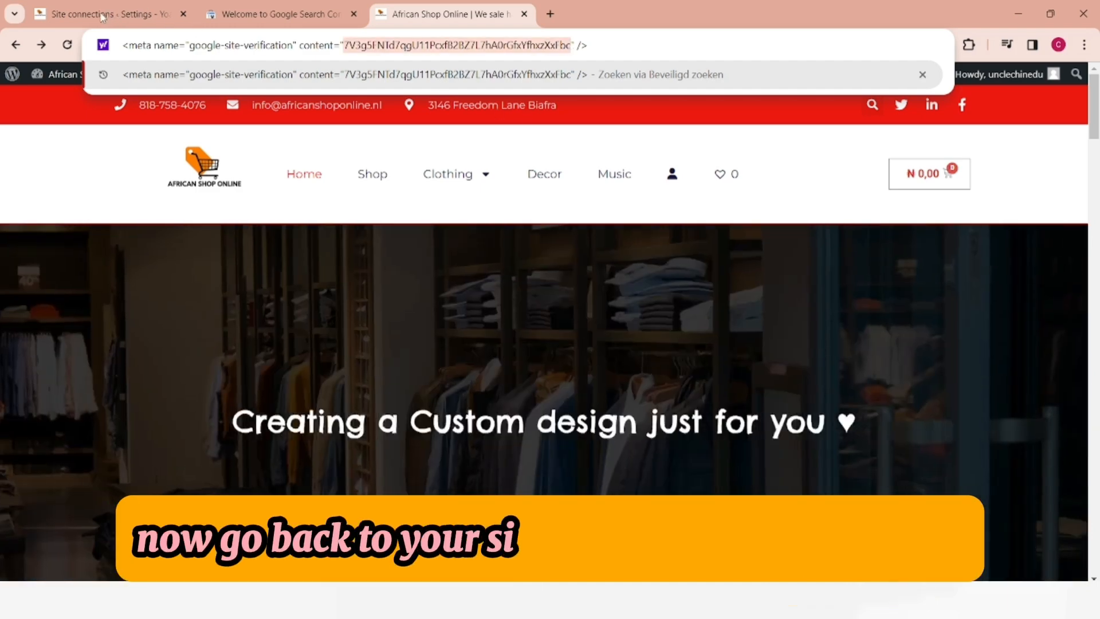
Step: Paste the verification code into the Google field of the Yoast SEO site connections
click(102, 16)
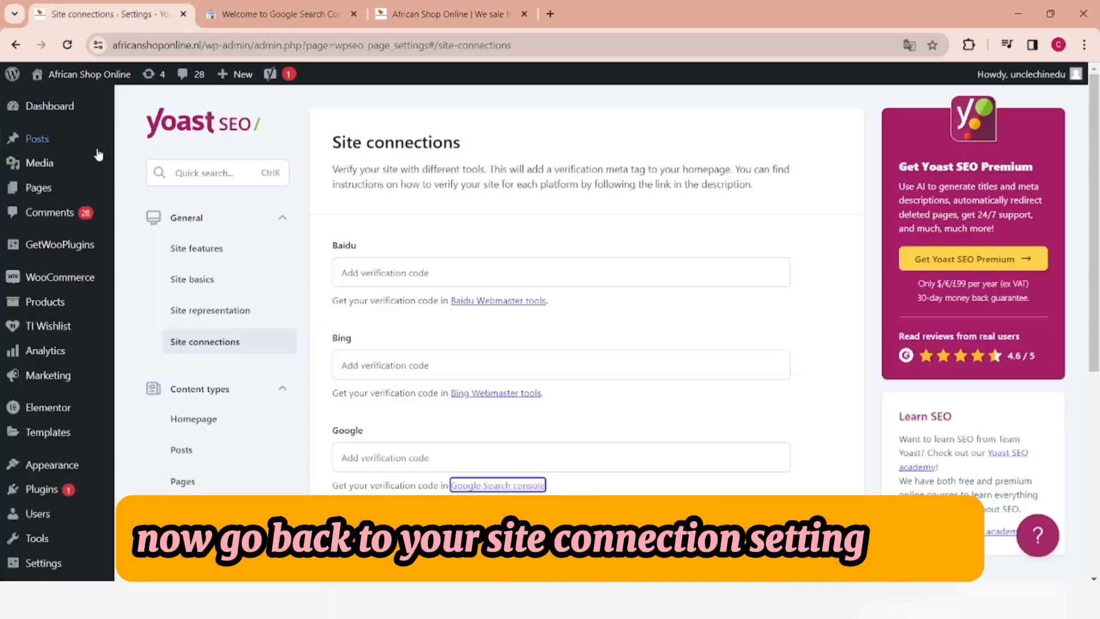
click(391, 452)
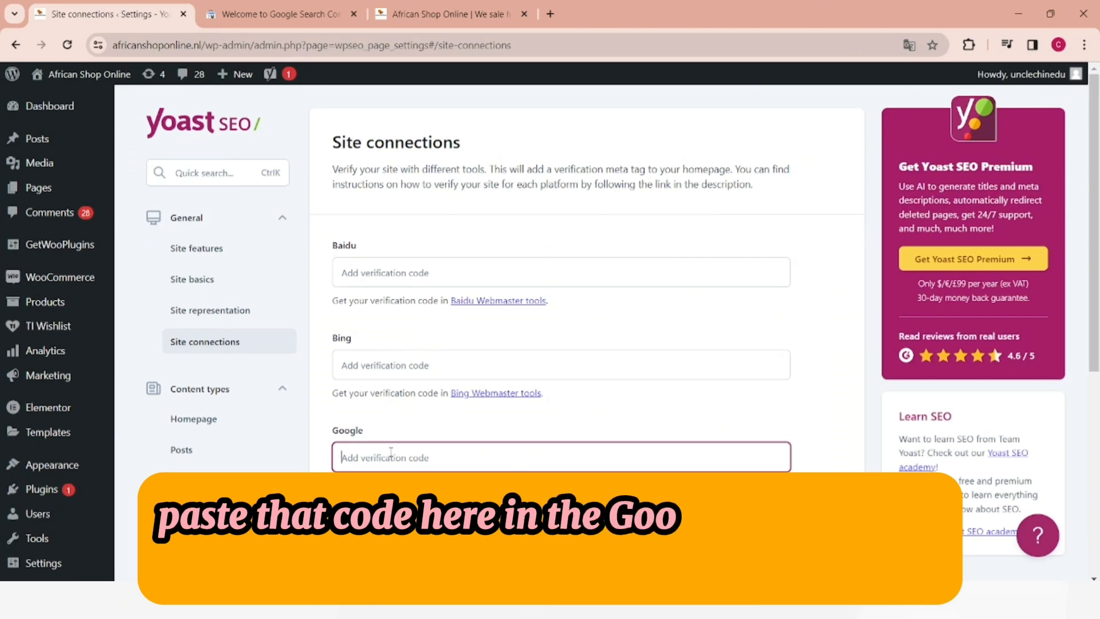
key(ctrl+v)
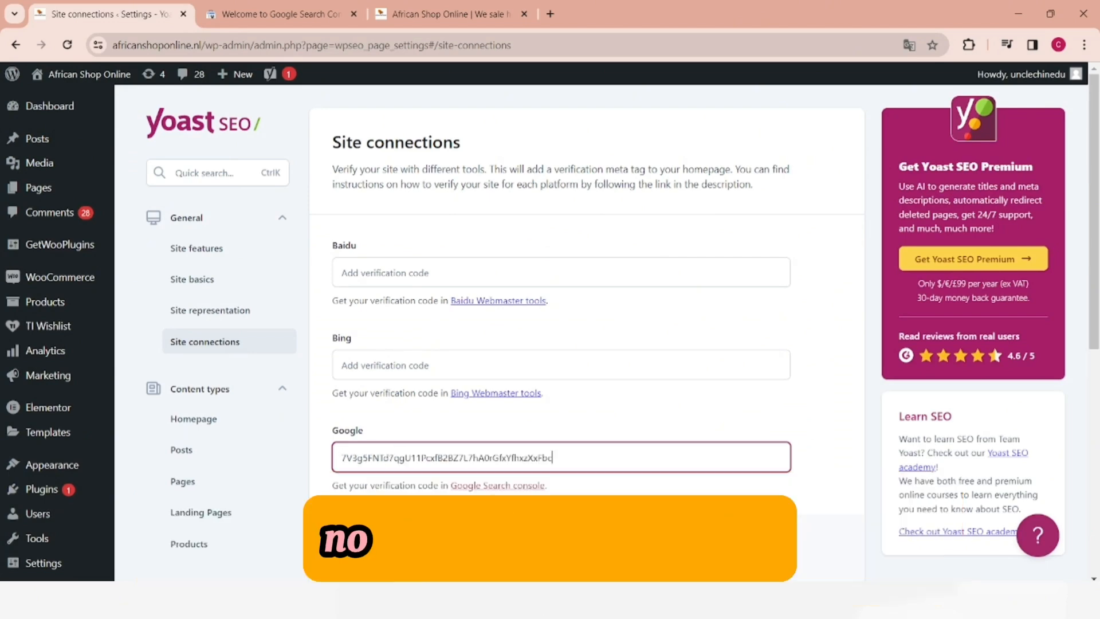
click(300, 223)
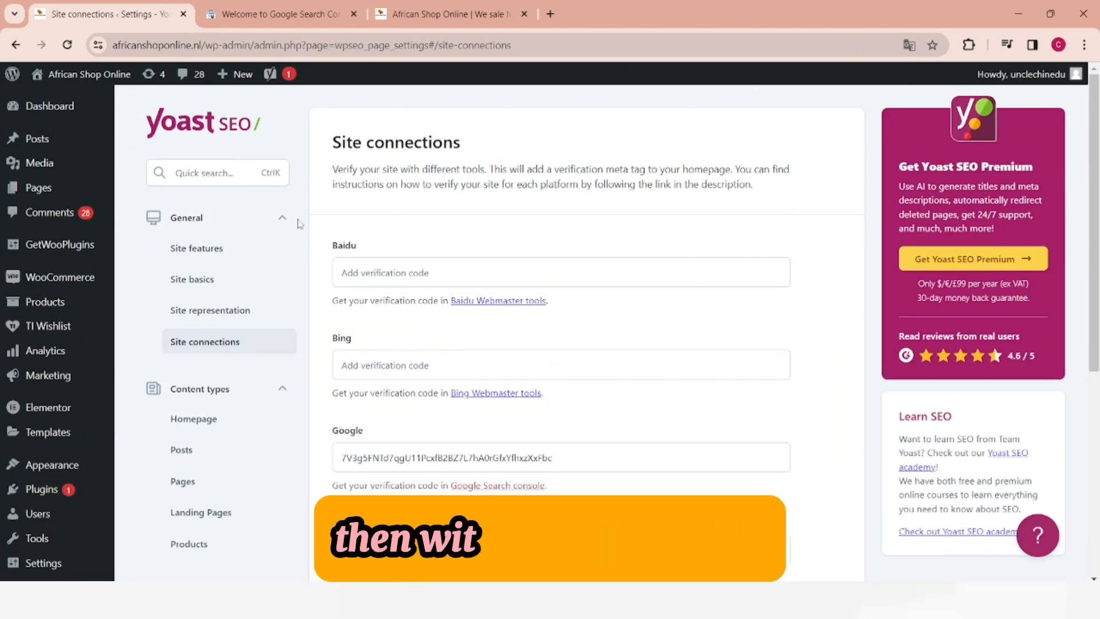
Step: Verify the site's ownership in Search Console with the HTML tag method and close the verification dialog
click(250, 15)
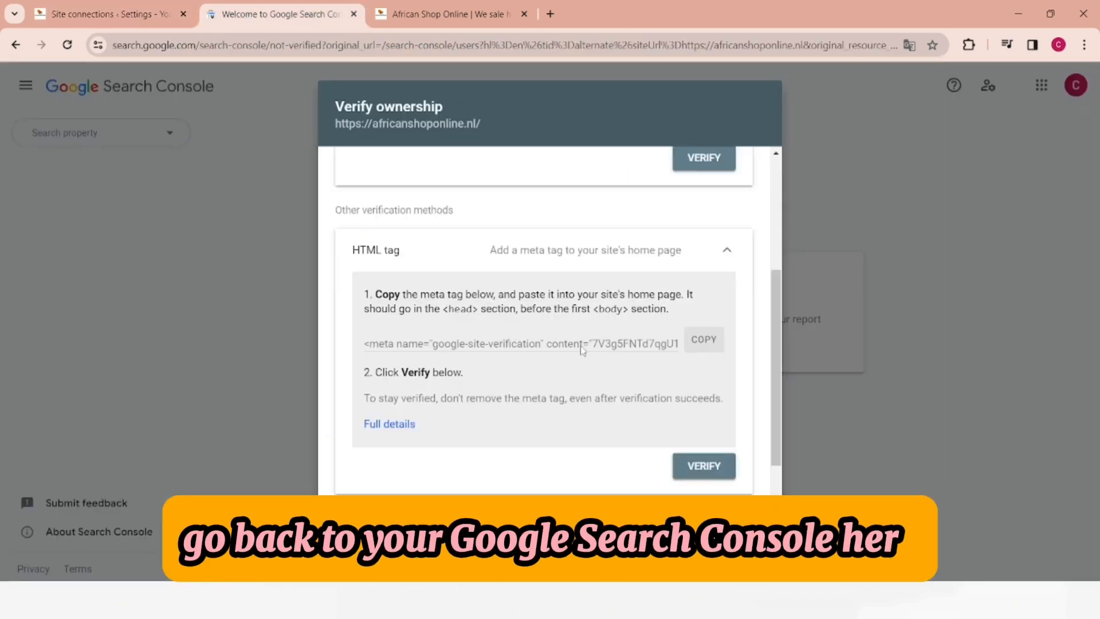
click(703, 468)
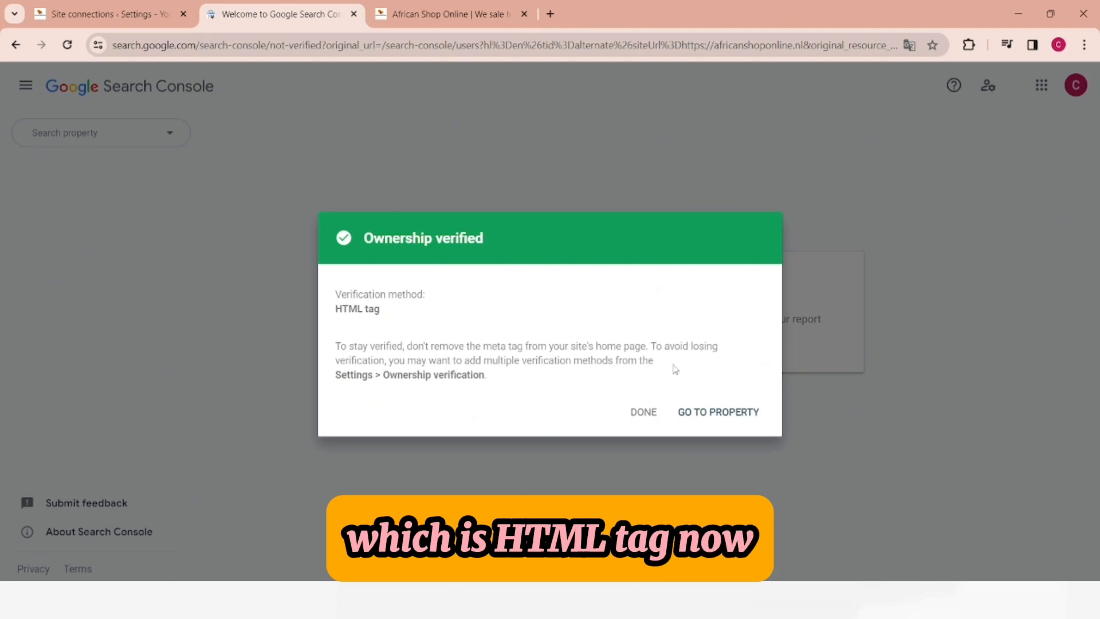
click(643, 414)
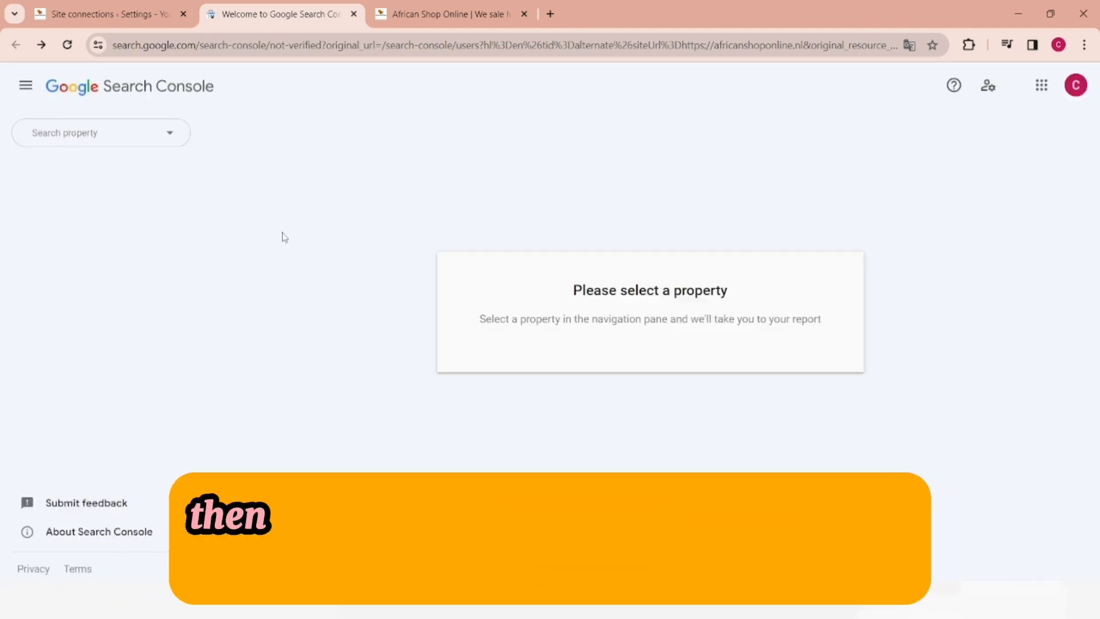
click(169, 133)
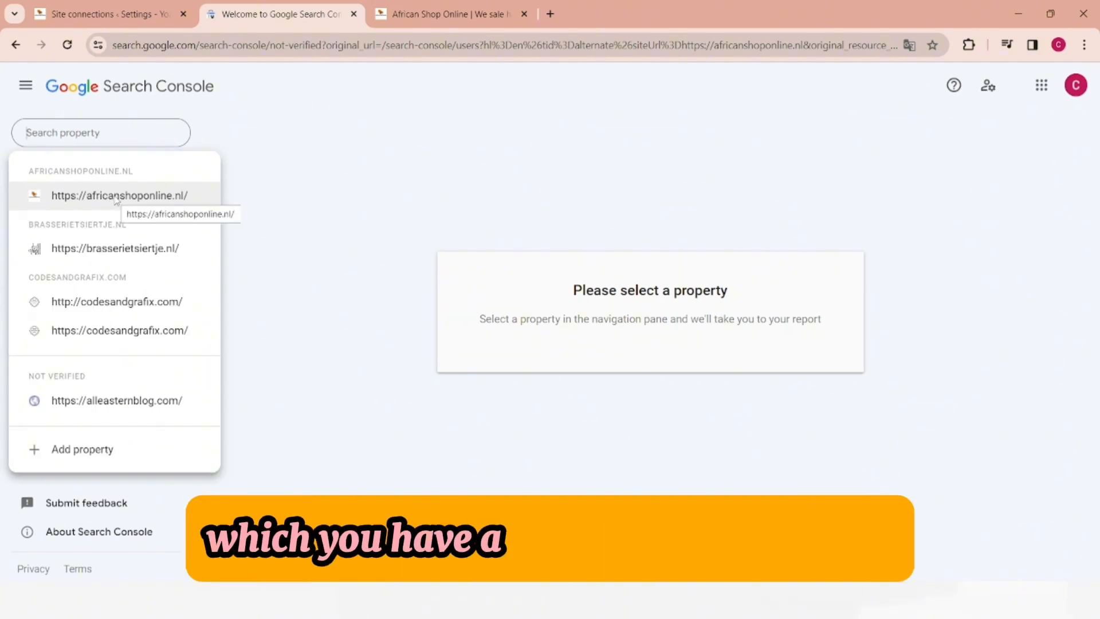
click(116, 196)
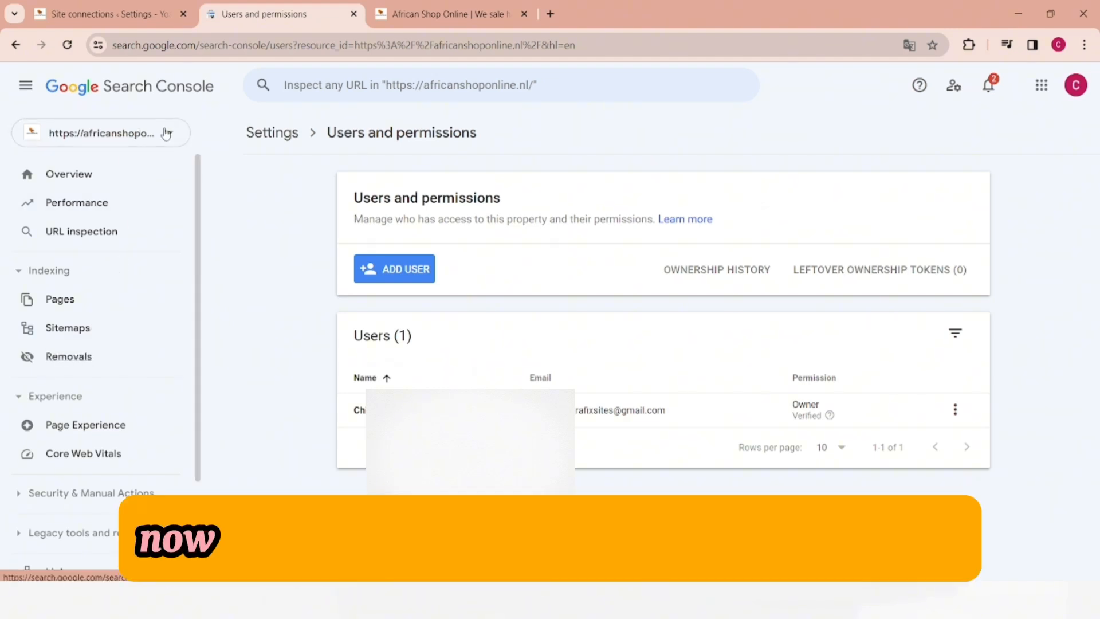
click(79, 328)
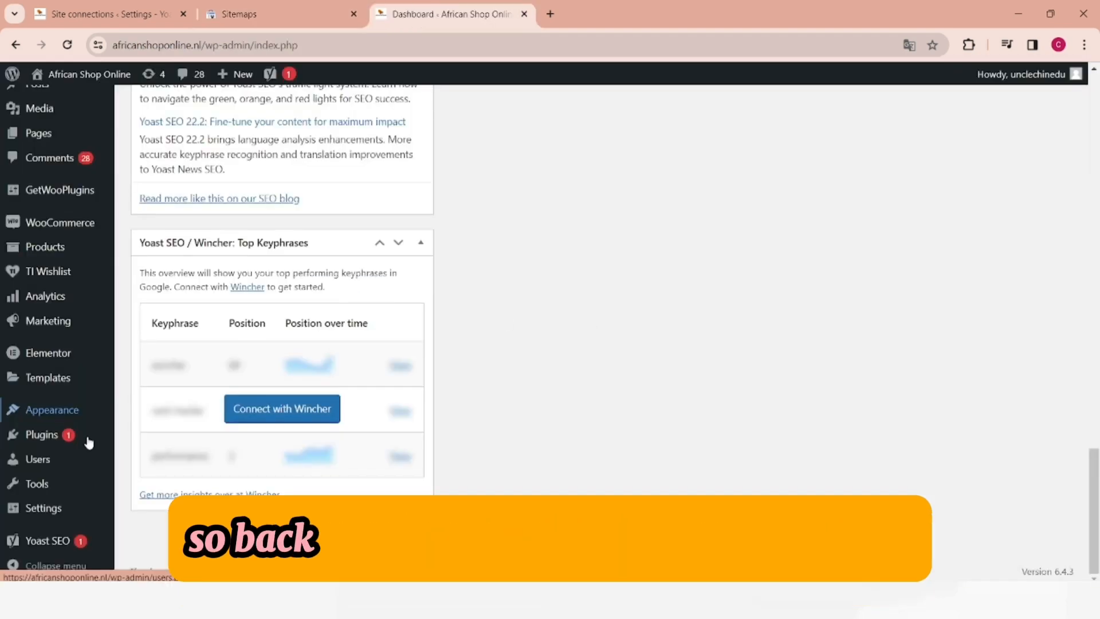
Step: Open the XML sitemap from the Yoast SEO site features in WordPress, view its listed sub-sitemaps, and return to the sitemap index
mouse_move(46, 469)
mouse_move(49, 539)
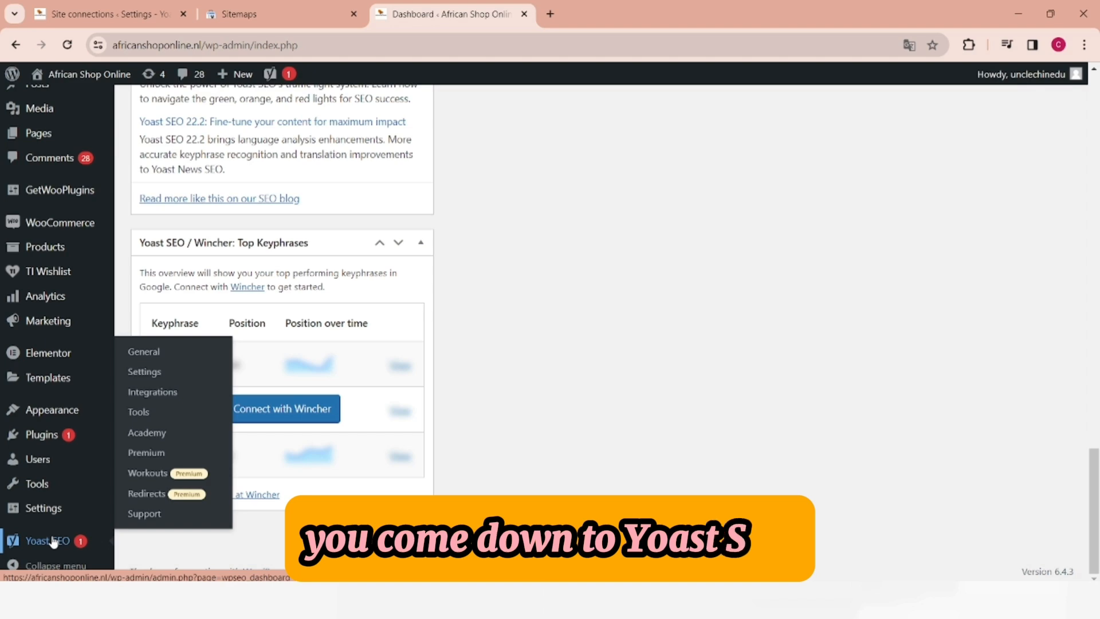
click(144, 372)
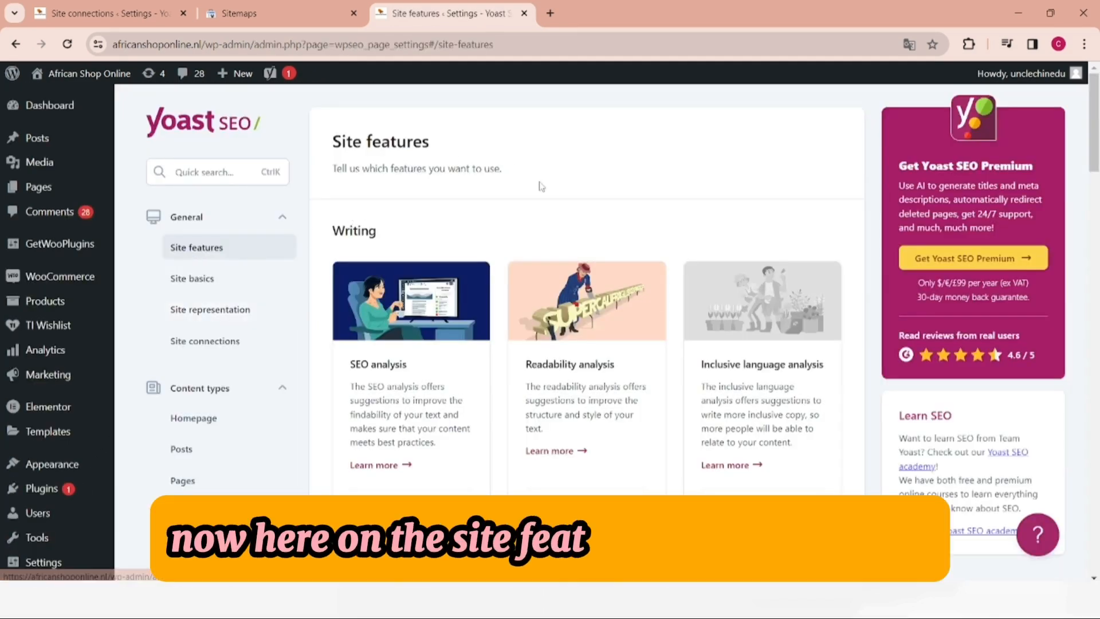
scroll(542, 186, down, 15)
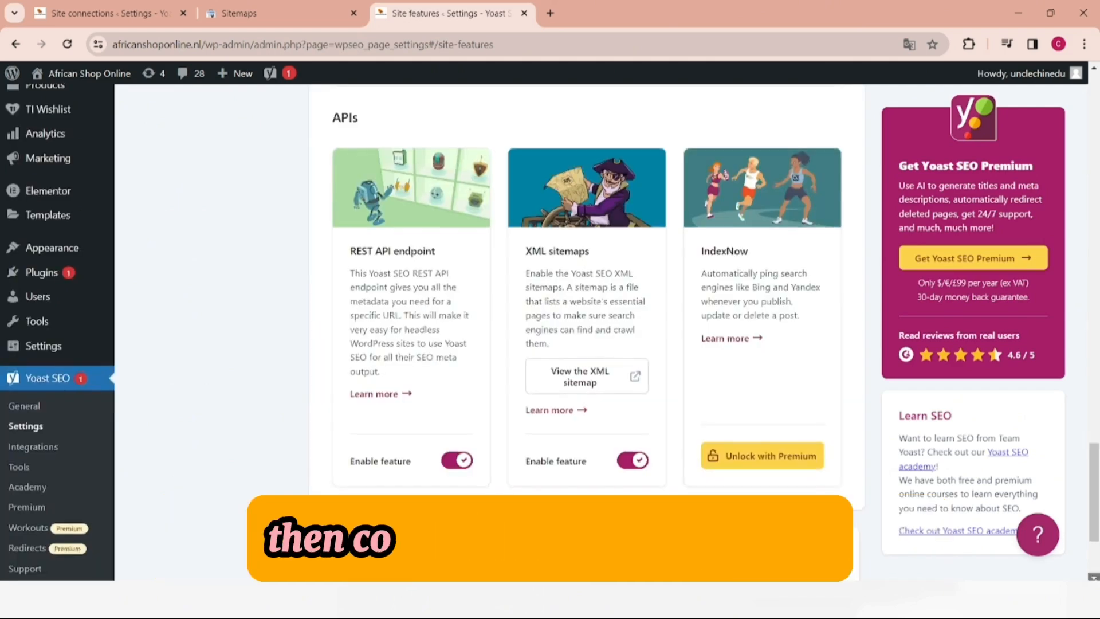
scroll(487, 381, down, 1)
scroll(418, 323, up, 1)
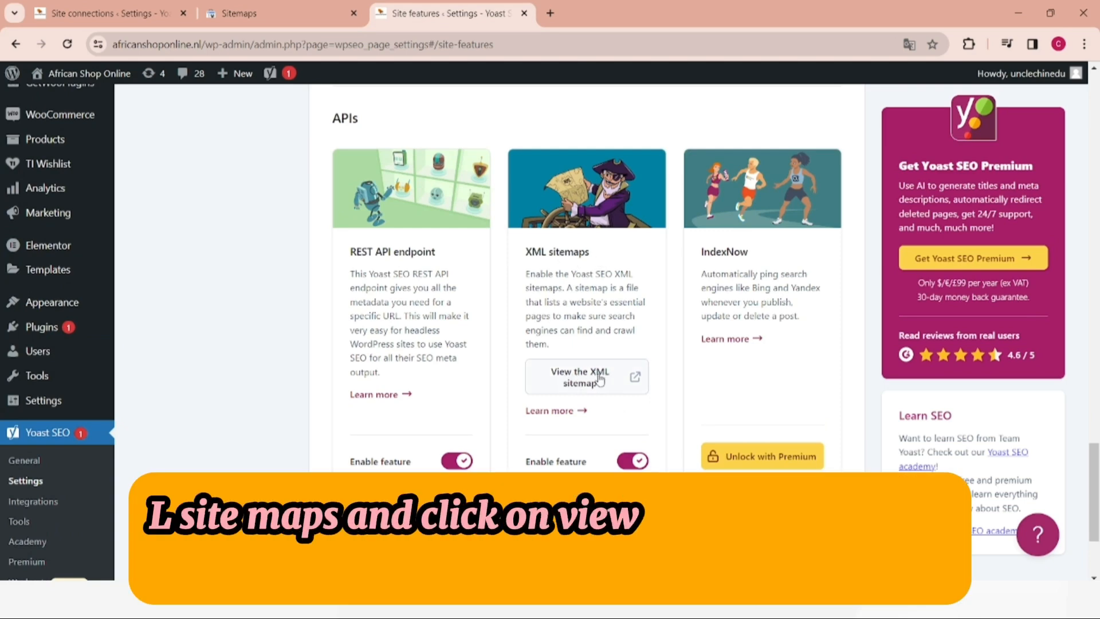
click(581, 375)
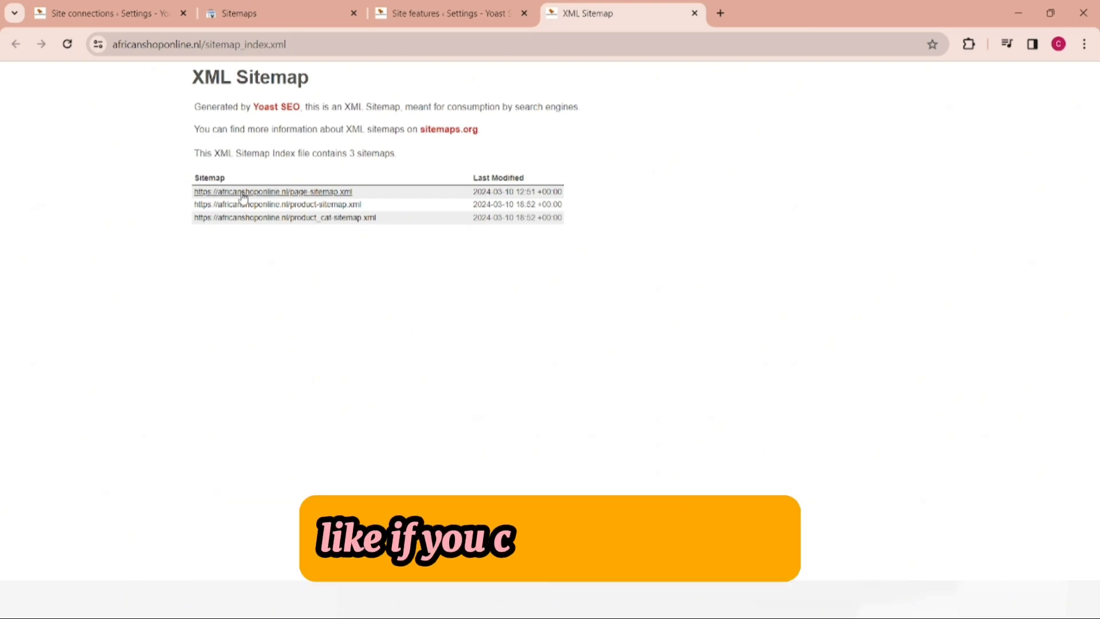
click(243, 192)
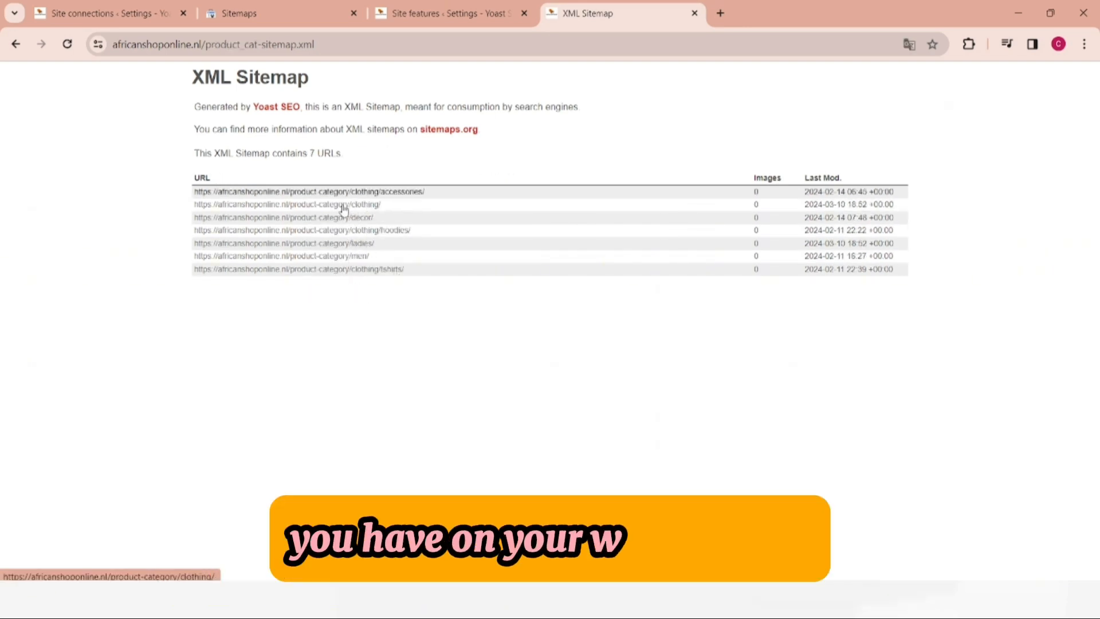
key(alt+Left)
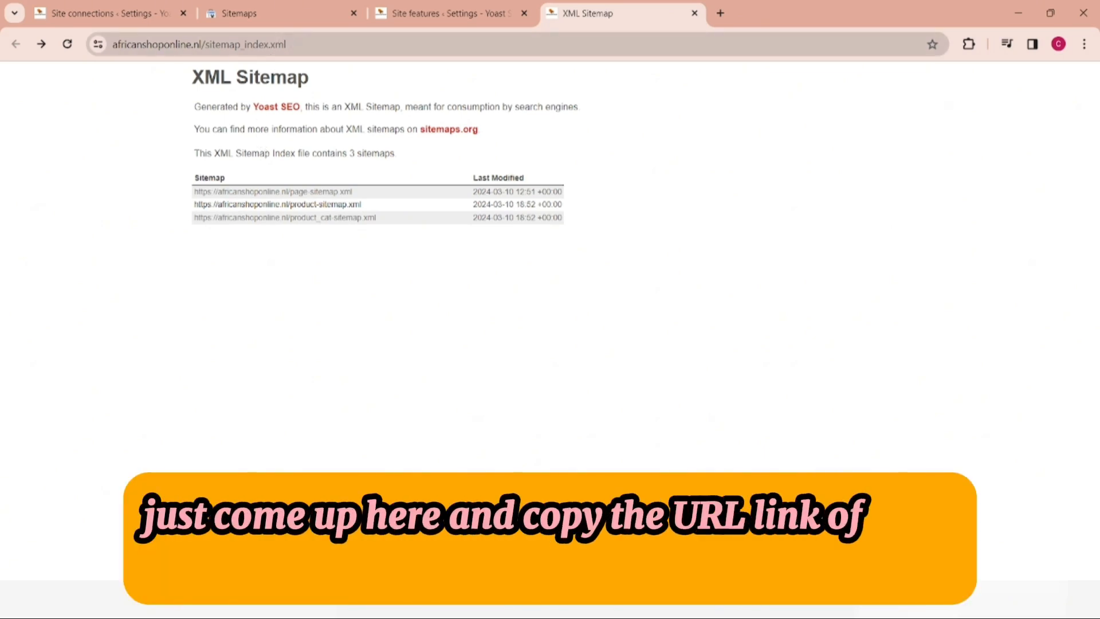
Step: Copy sitemap_index.xml from the sitemap's address, submit it as a new sitemap in Search Console, and dismiss the confirmation
click(290, 44)
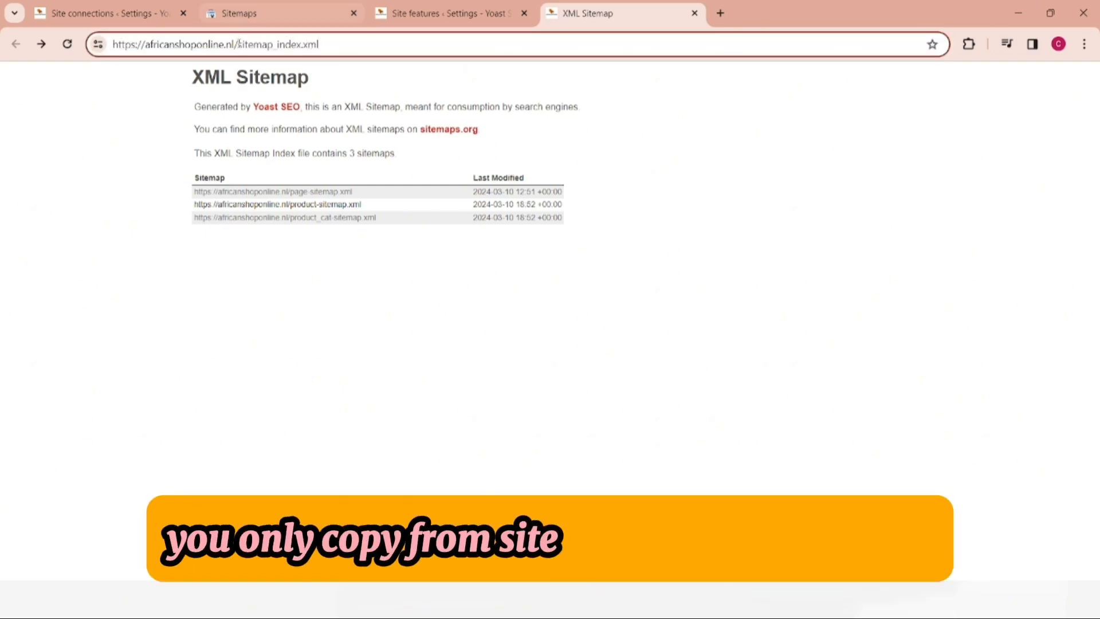
drag(239, 44, 321, 45)
key(ctrl+c)
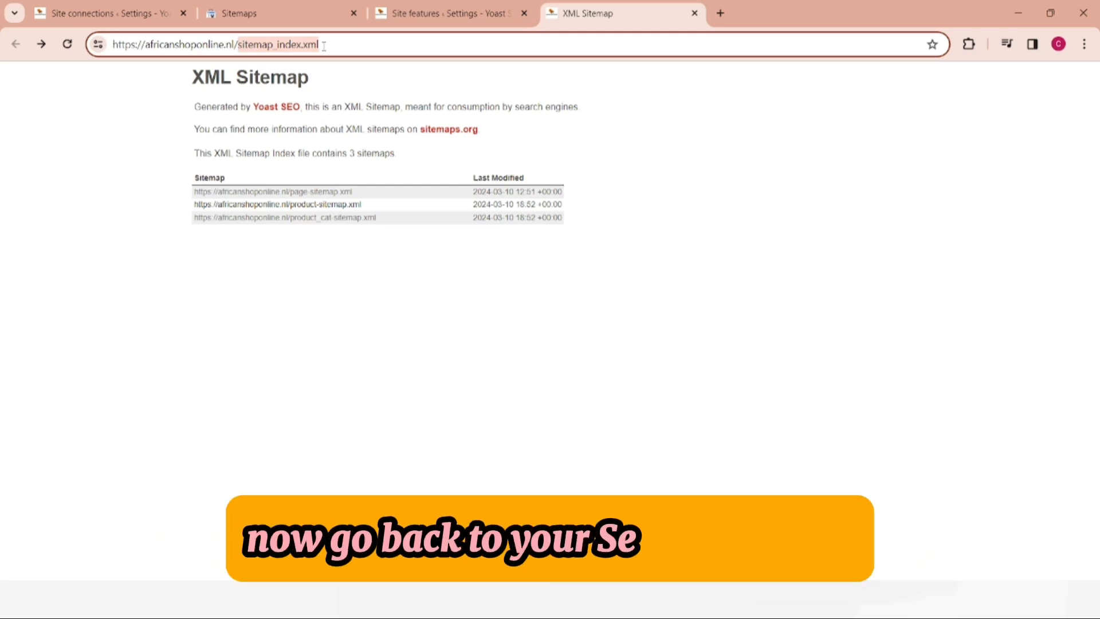
click(281, 13)
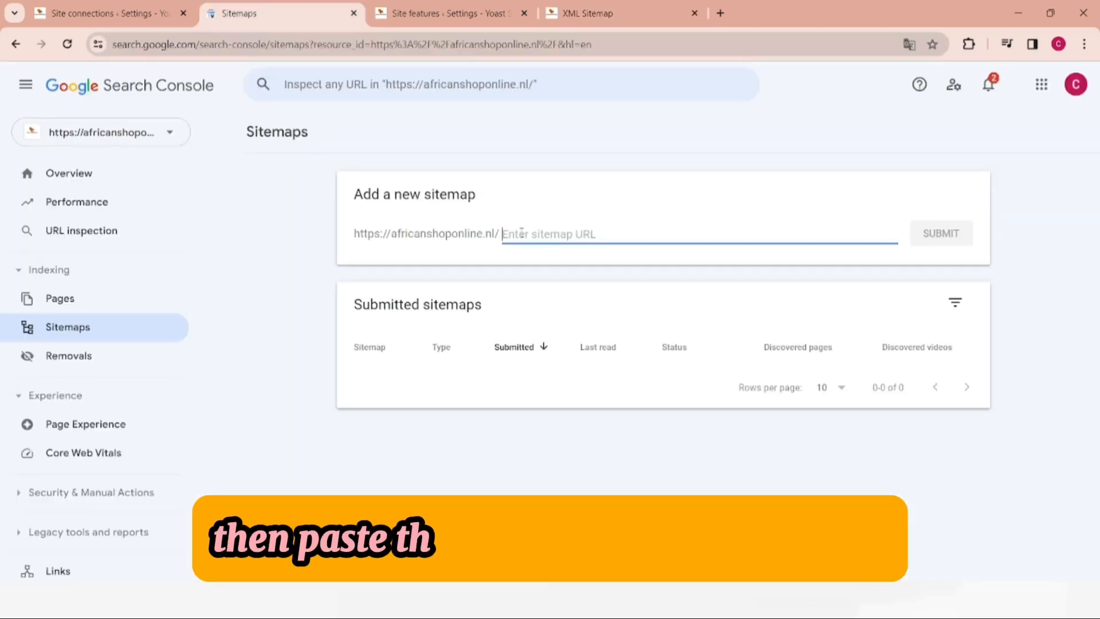
key(ctrl+v)
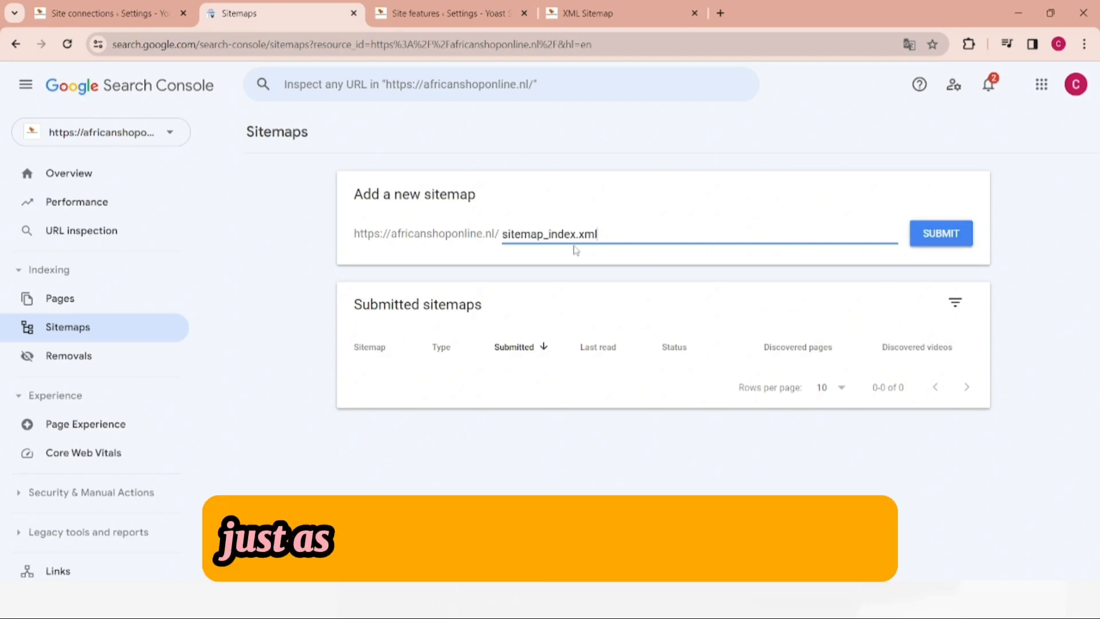
click(940, 235)
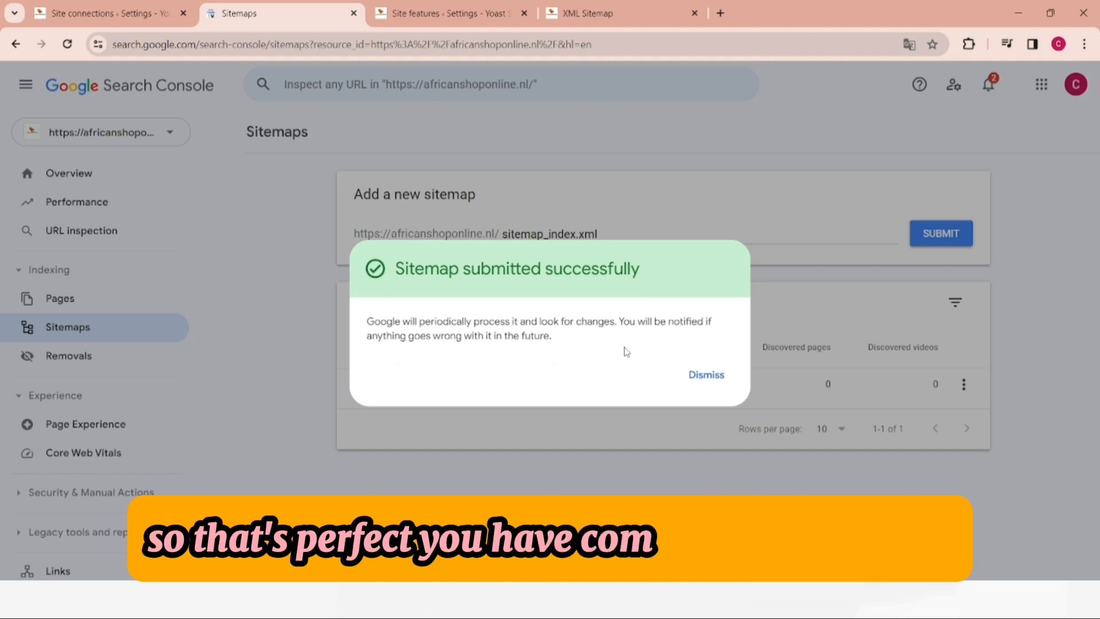
click(705, 376)
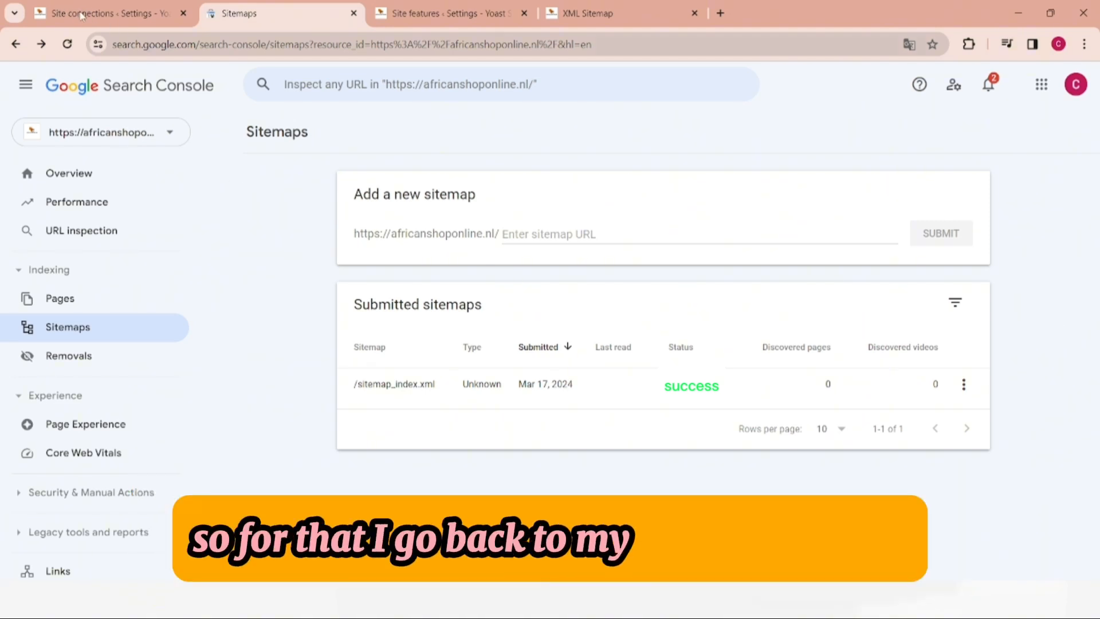
Step: Open Bing Webmaster Tools from the Yoast SEO site connections and sign in with the Google account
click(82, 14)
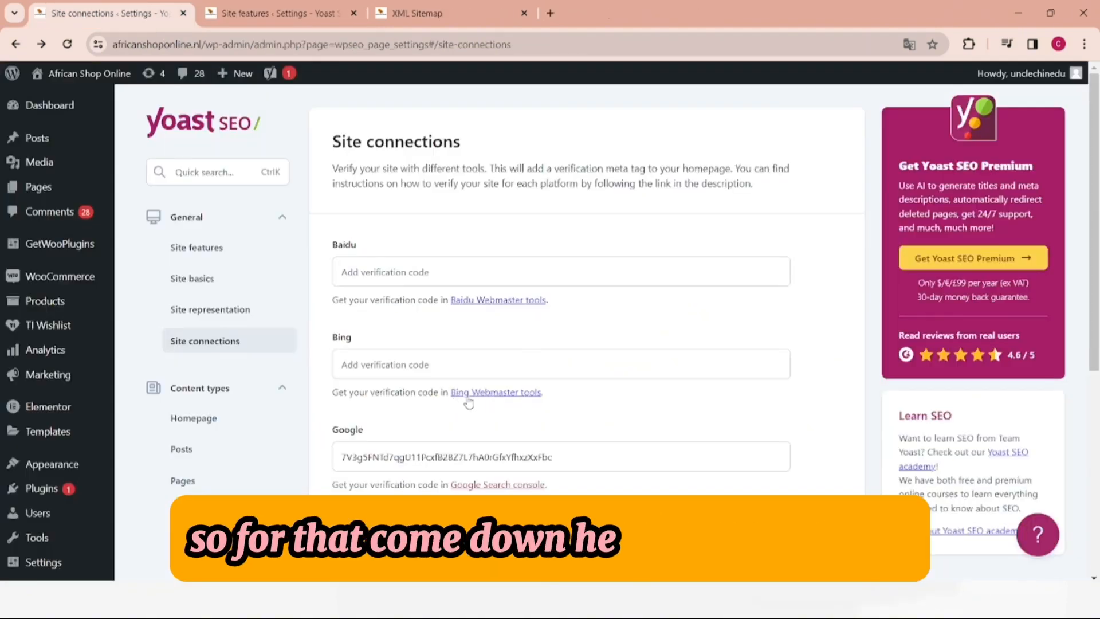
click(504, 395)
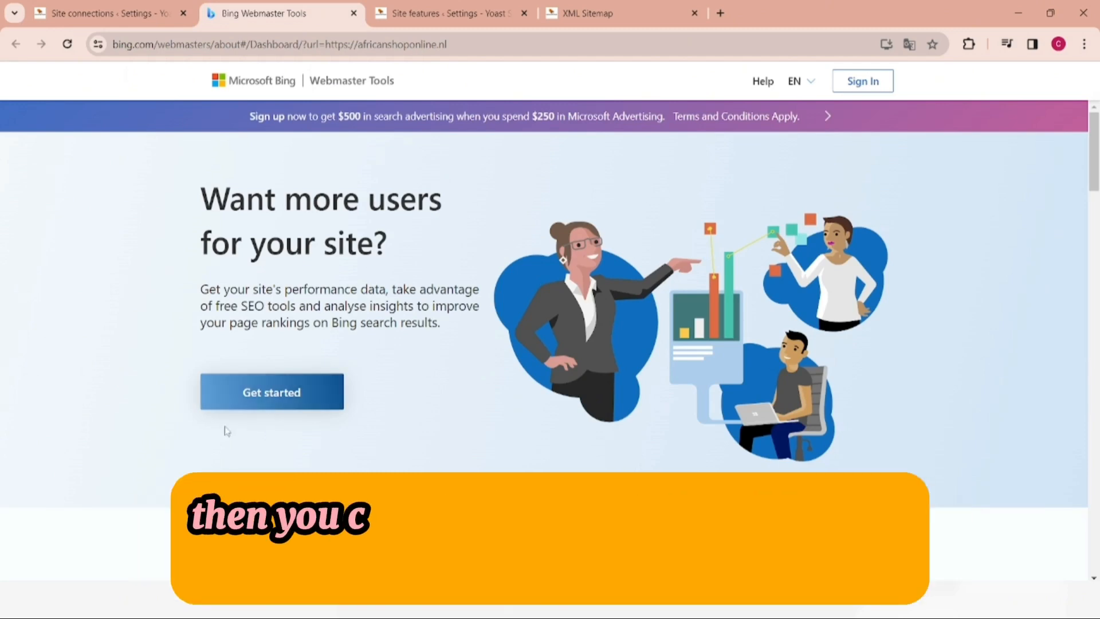
click(267, 393)
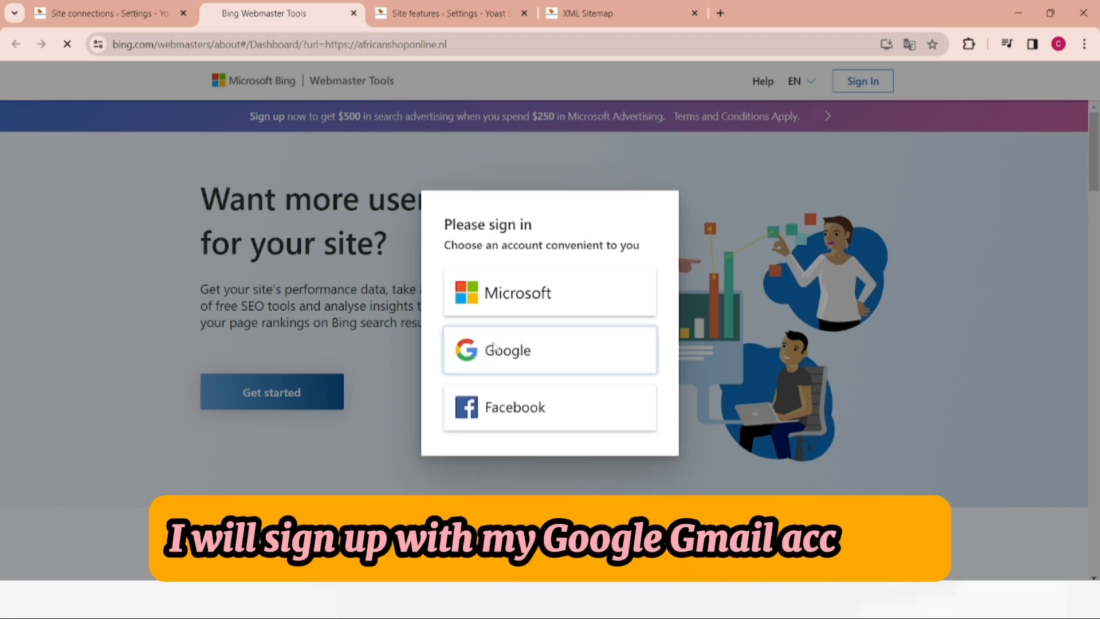
click(495, 347)
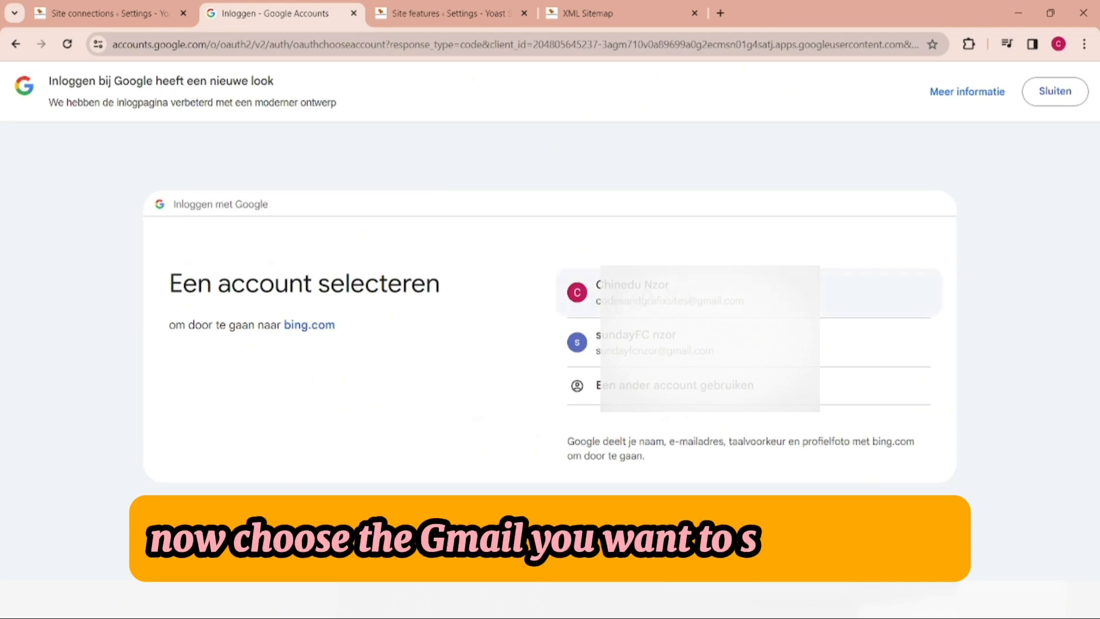
click(647, 297)
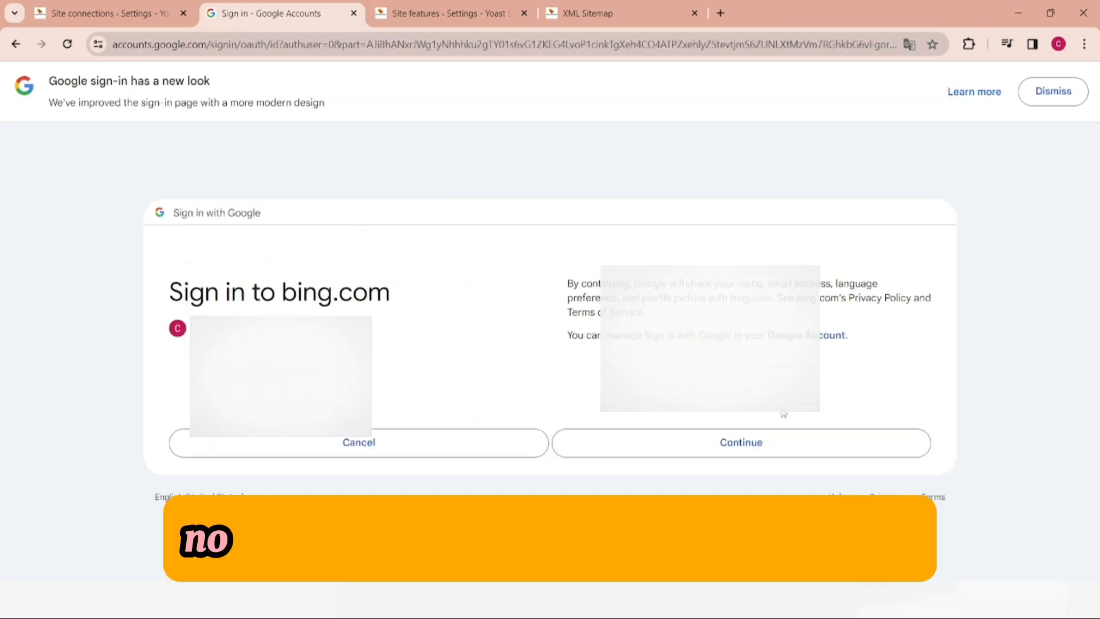
click(749, 444)
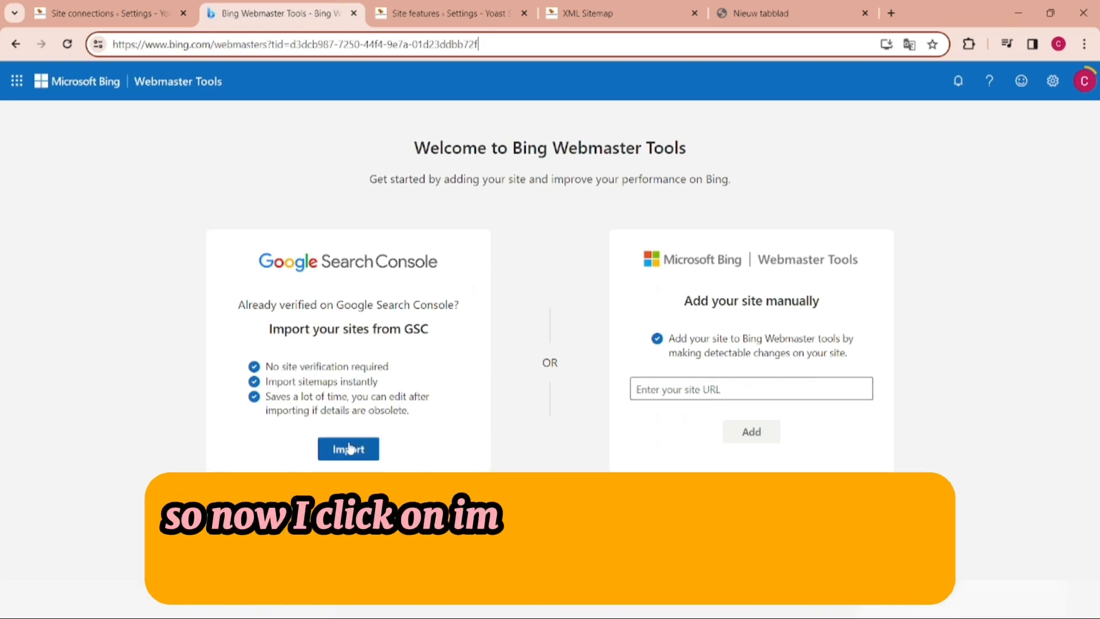
Step: Start importing sites from Google Search Console and allow bing.com to view the account's Search Console data
click(349, 449)
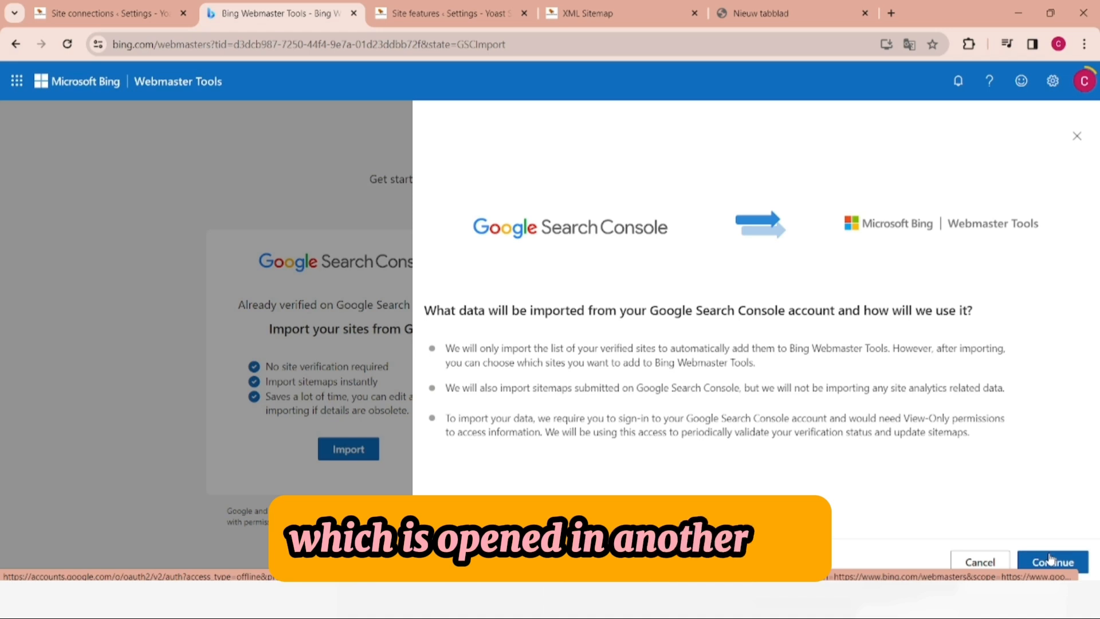
click(1051, 560)
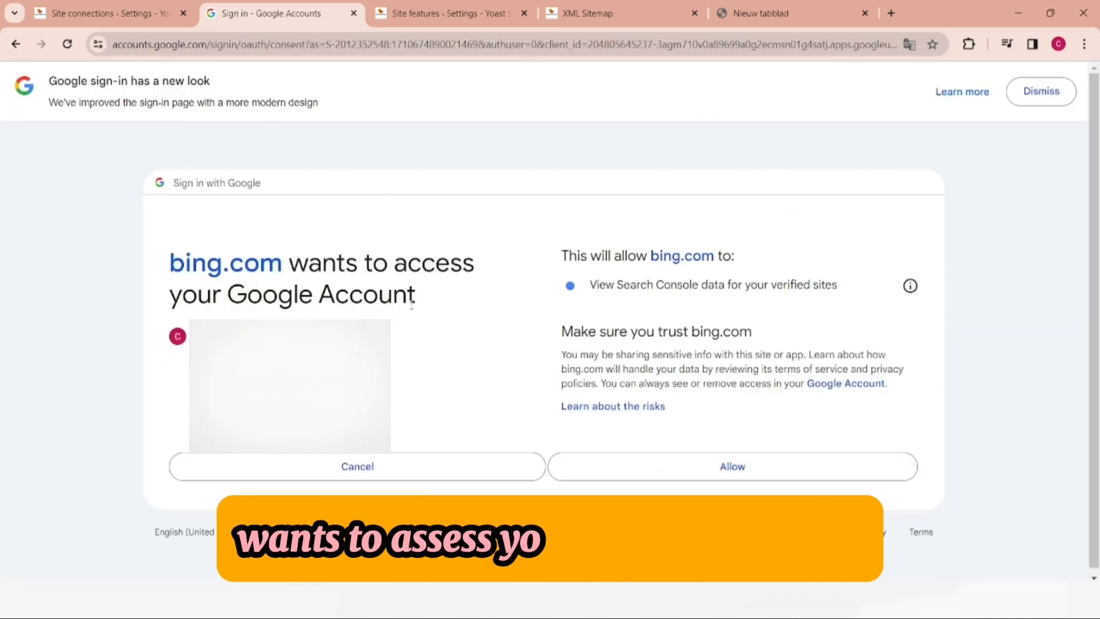
click(734, 466)
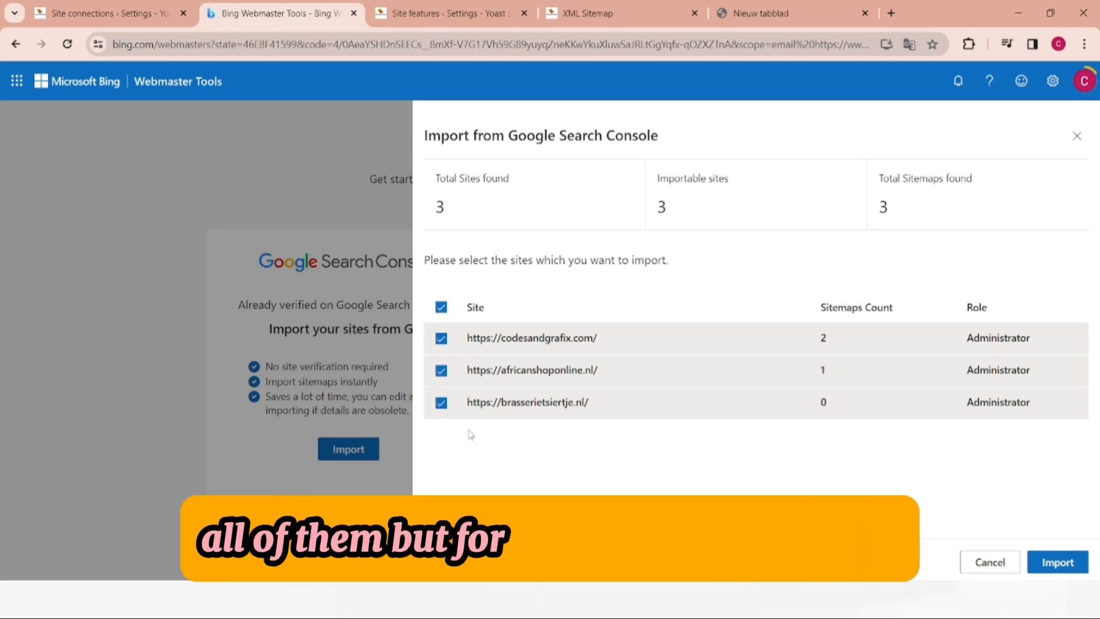
click(441, 339)
click(441, 403)
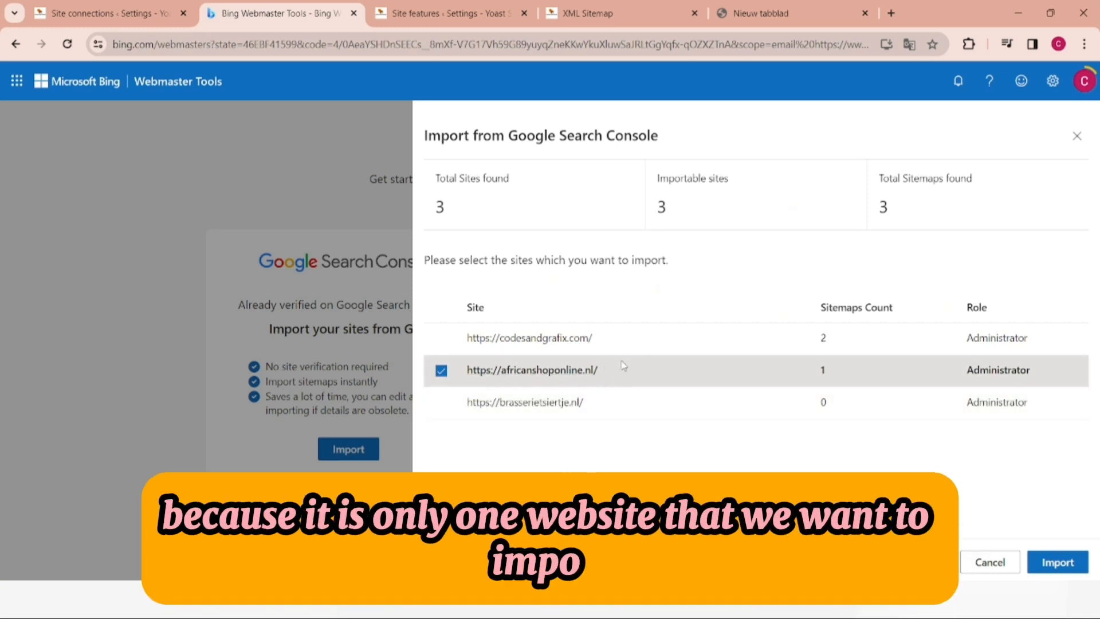
mouse_move(594, 370)
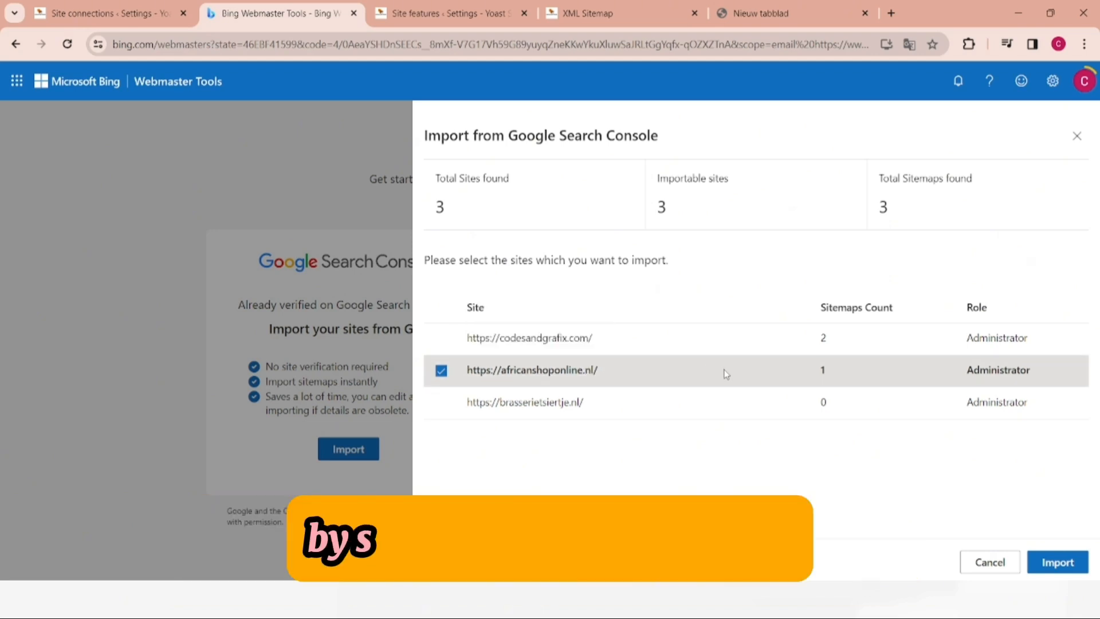
click(1058, 562)
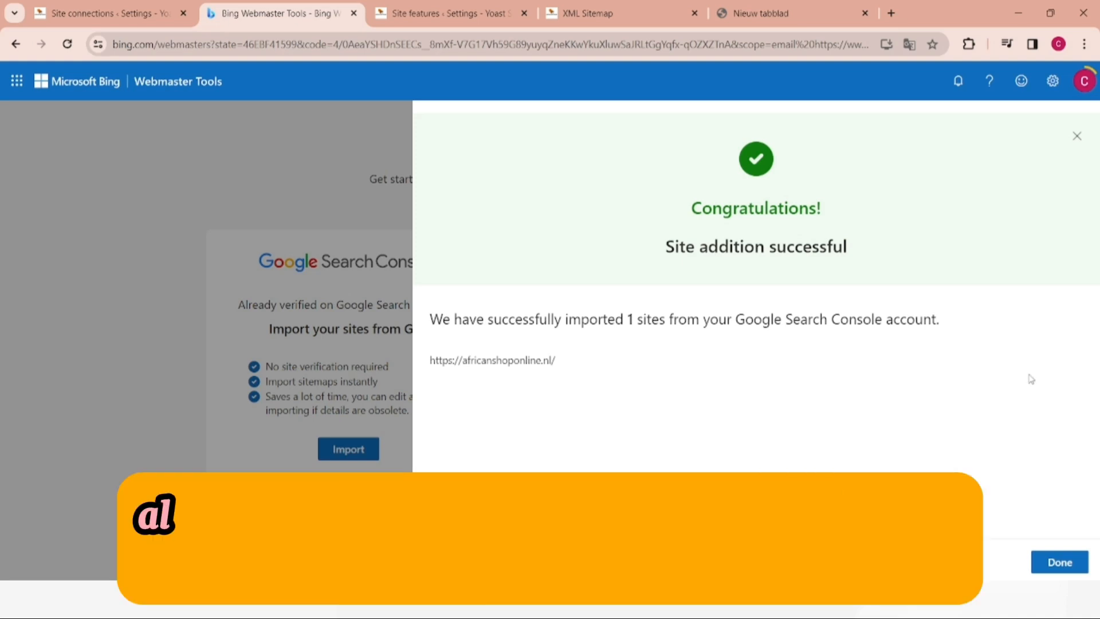
click(1060, 563)
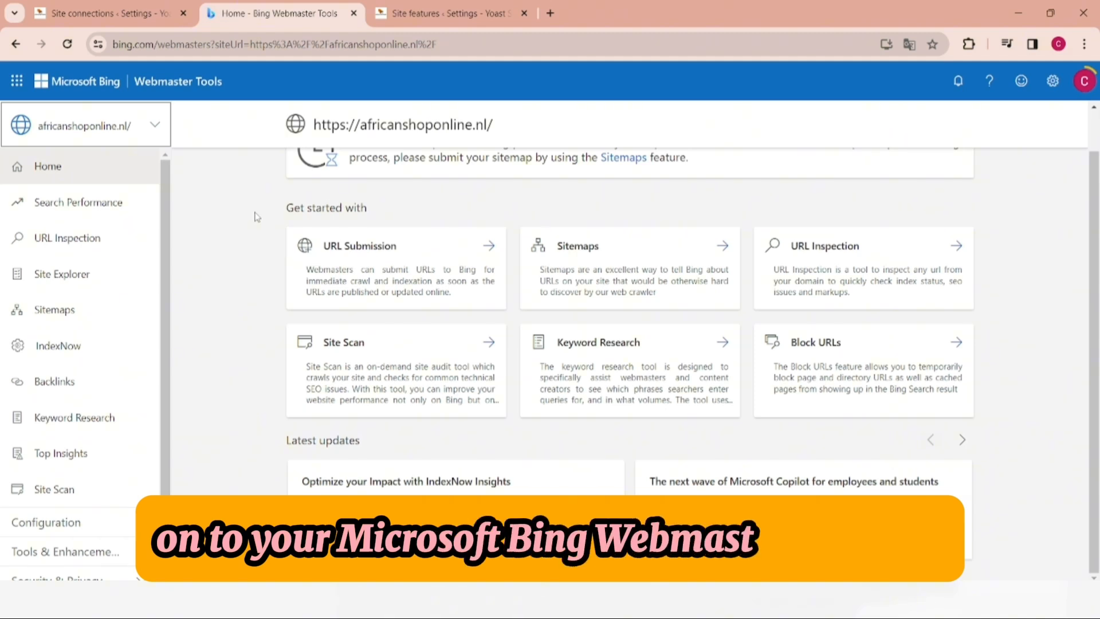
click(153, 124)
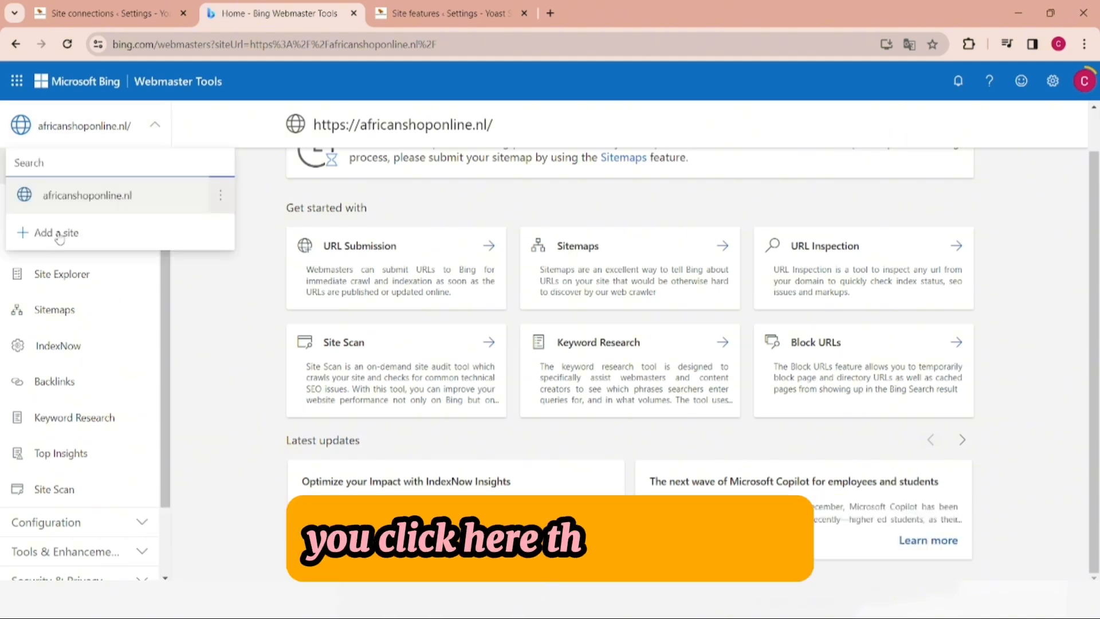
click(65, 235)
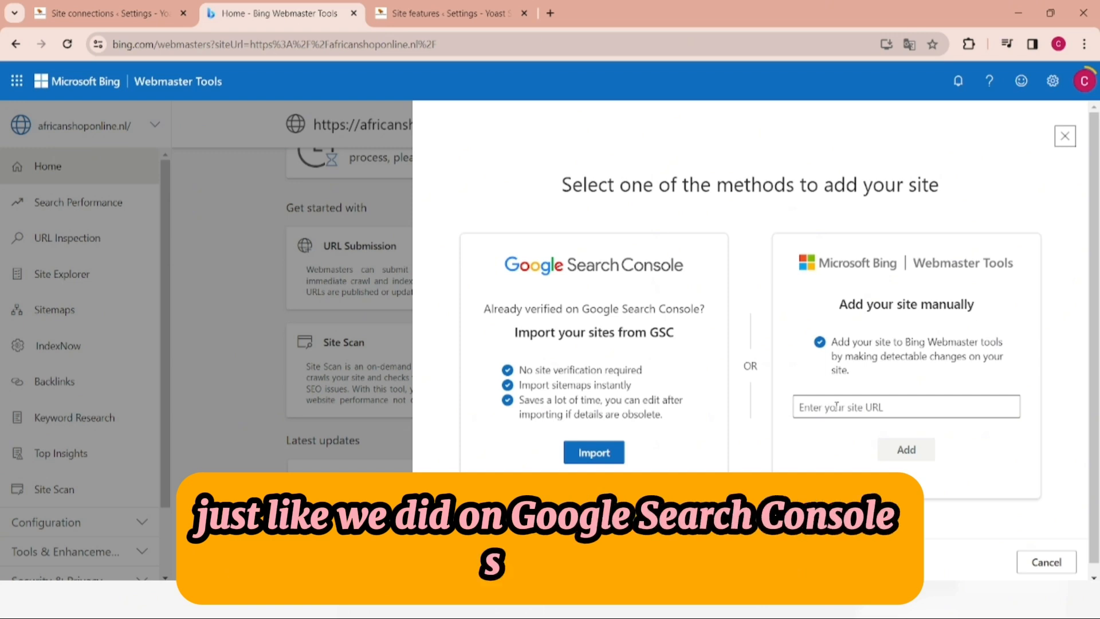
click(836, 405)
text(https://africanshoponline.nl/)
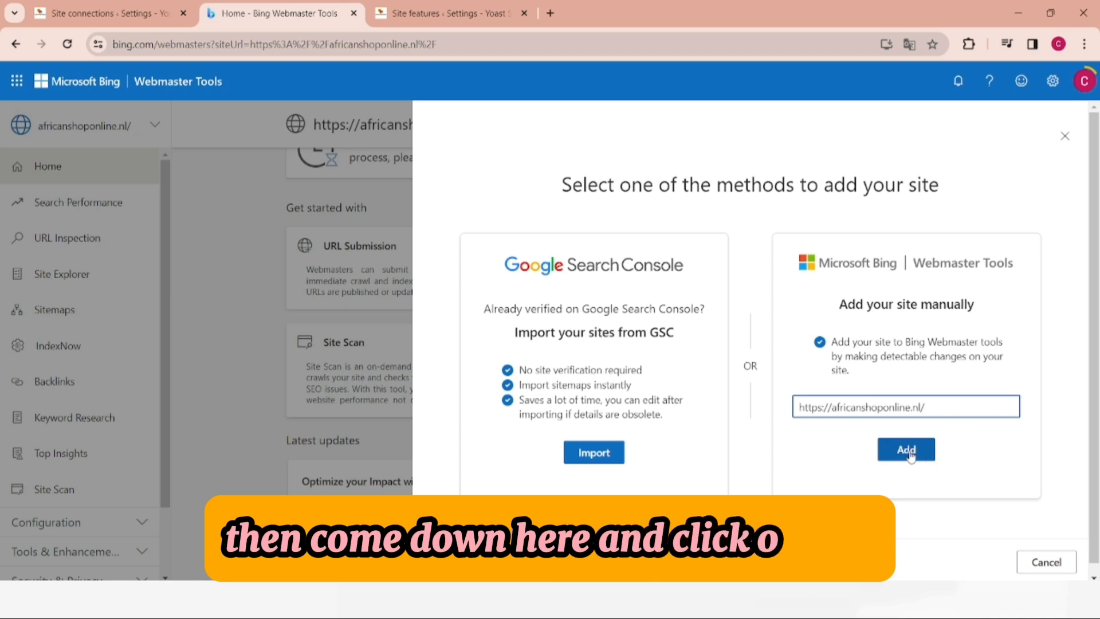
click(905, 453)
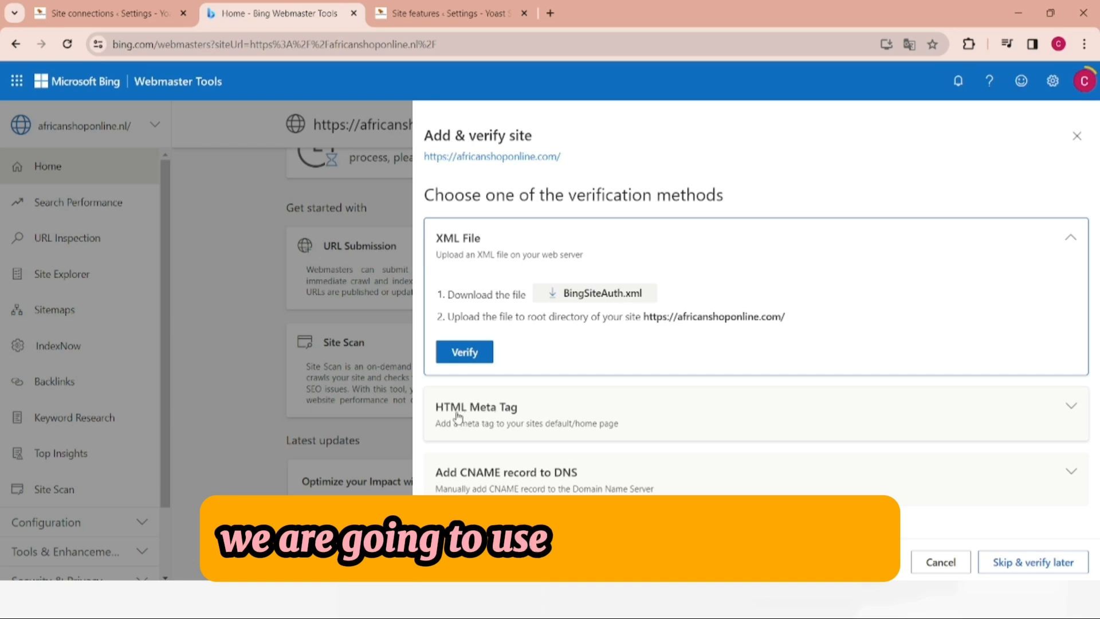
Step: Choose the HTML Meta Tag verification method and copy only the verification code from the tag's content value
click(523, 410)
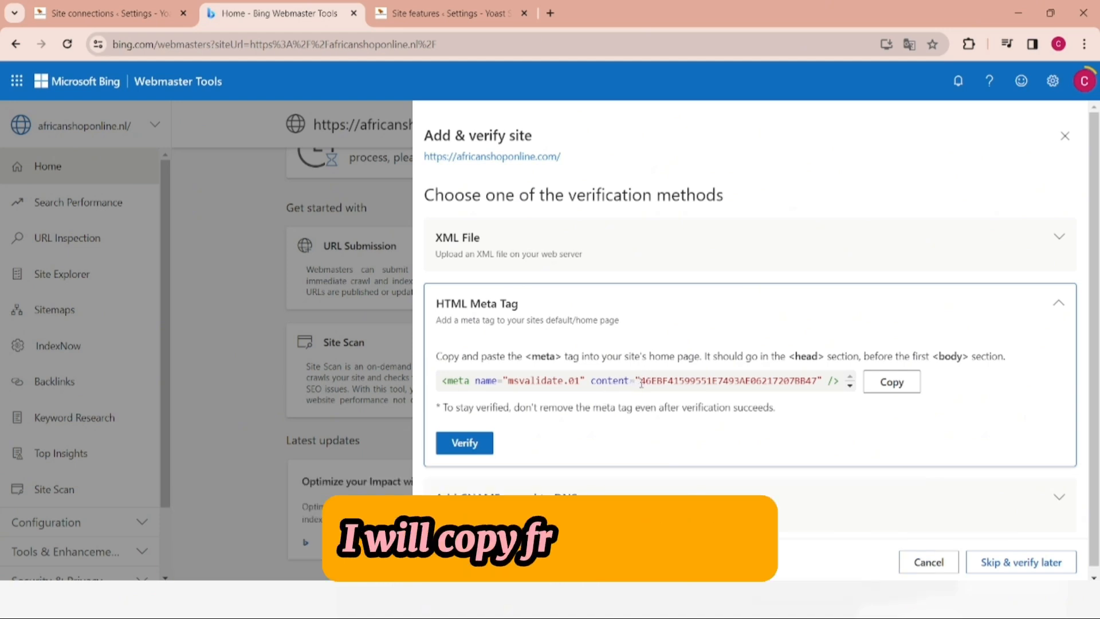
click(642, 383)
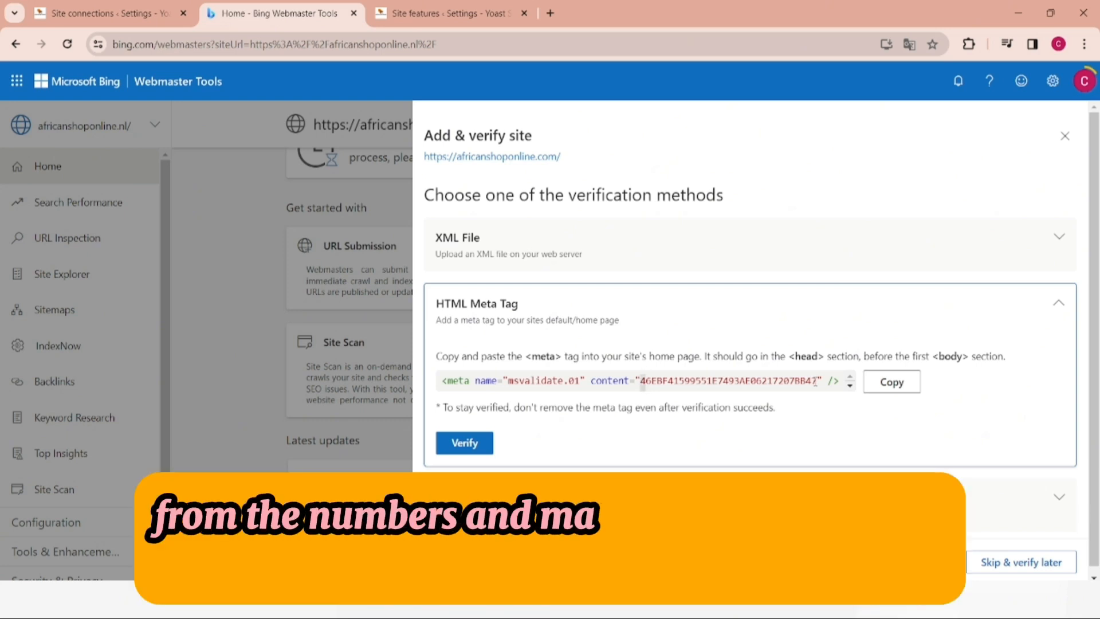
drag(815, 381, 818, 383)
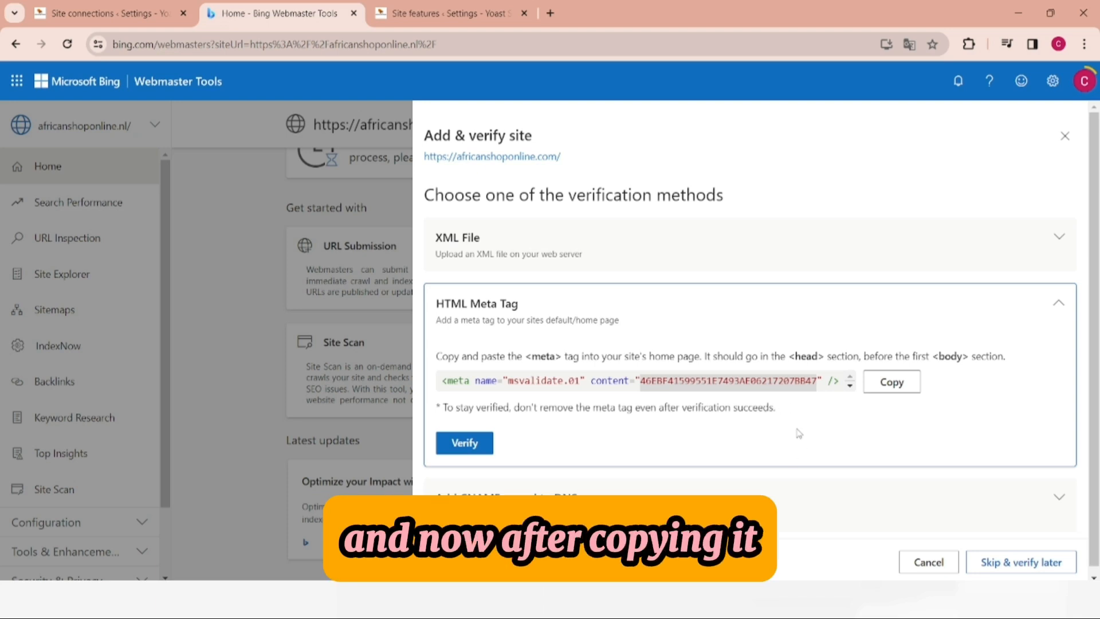
Step: Paste the verification code into the Bing field of the Yoast SEO site connections and verify the site in Bing Webmaster Tools
click(95, 12)
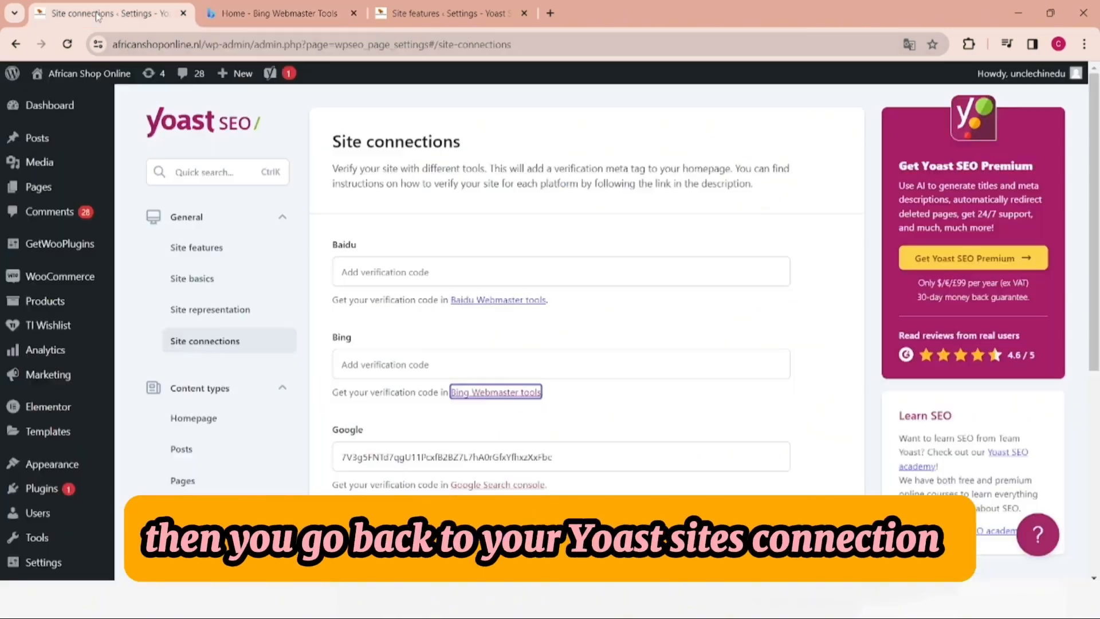
click(381, 364)
key(ctrl+v)
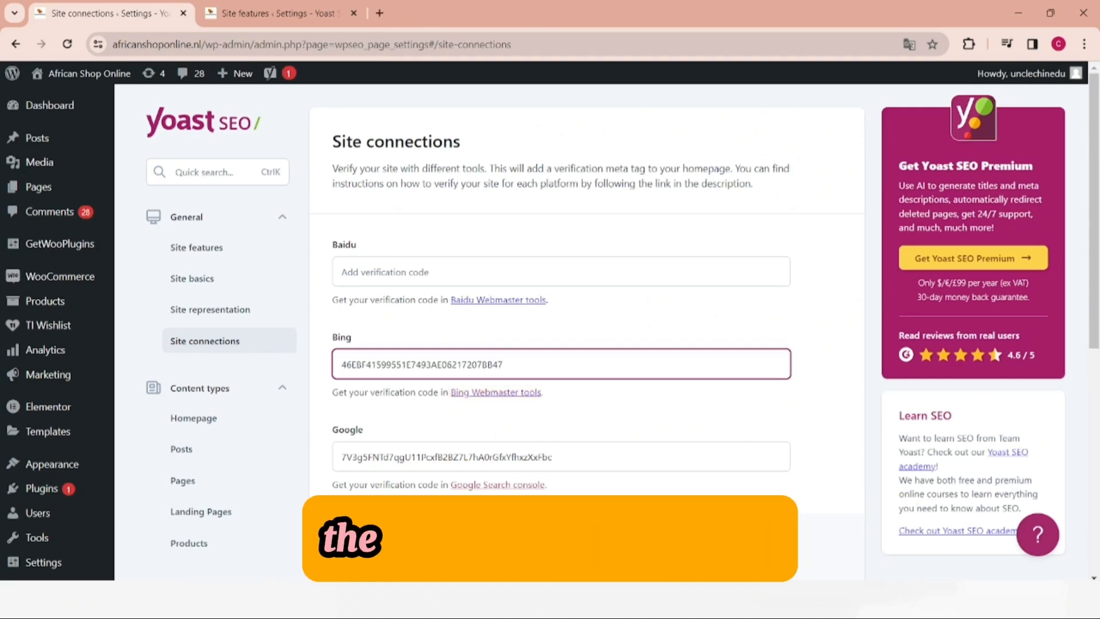
scroll(573, 344, down, 5)
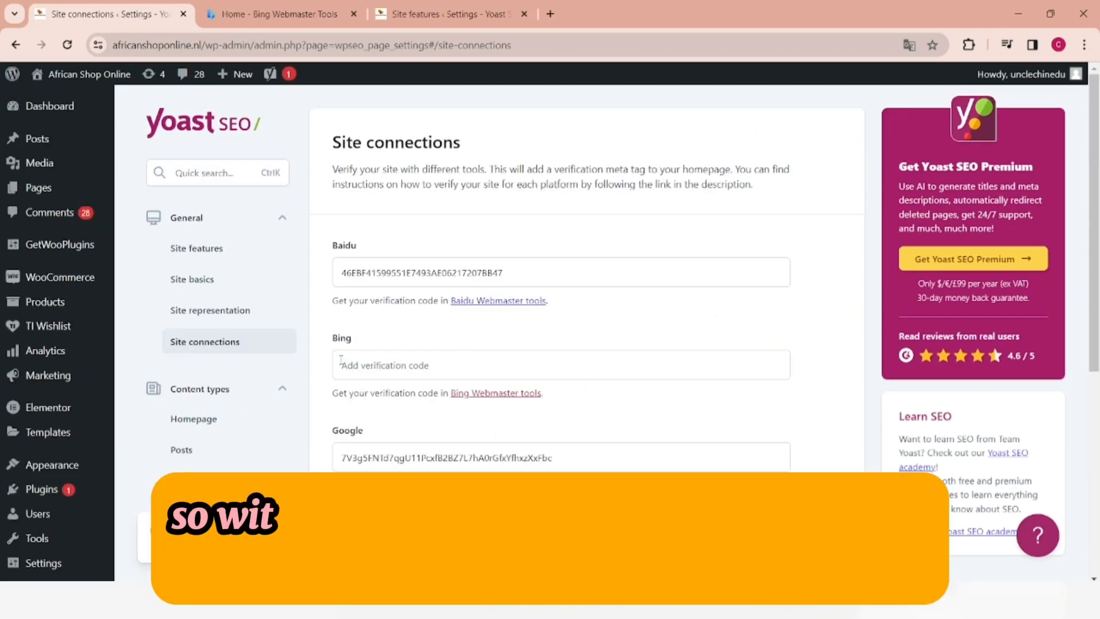
click(279, 15)
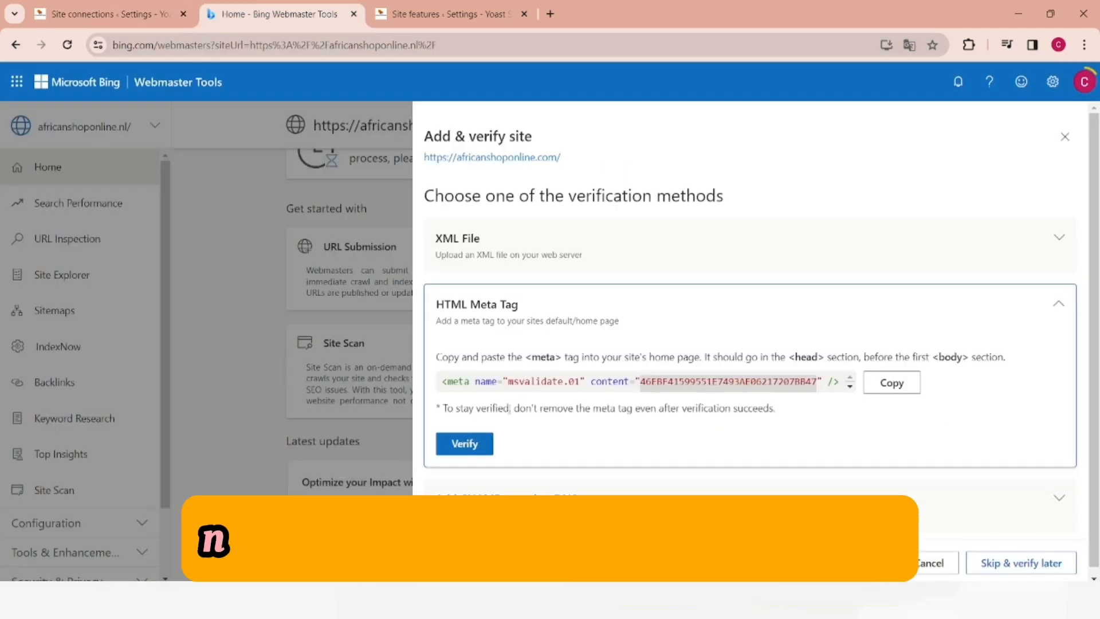
click(464, 444)
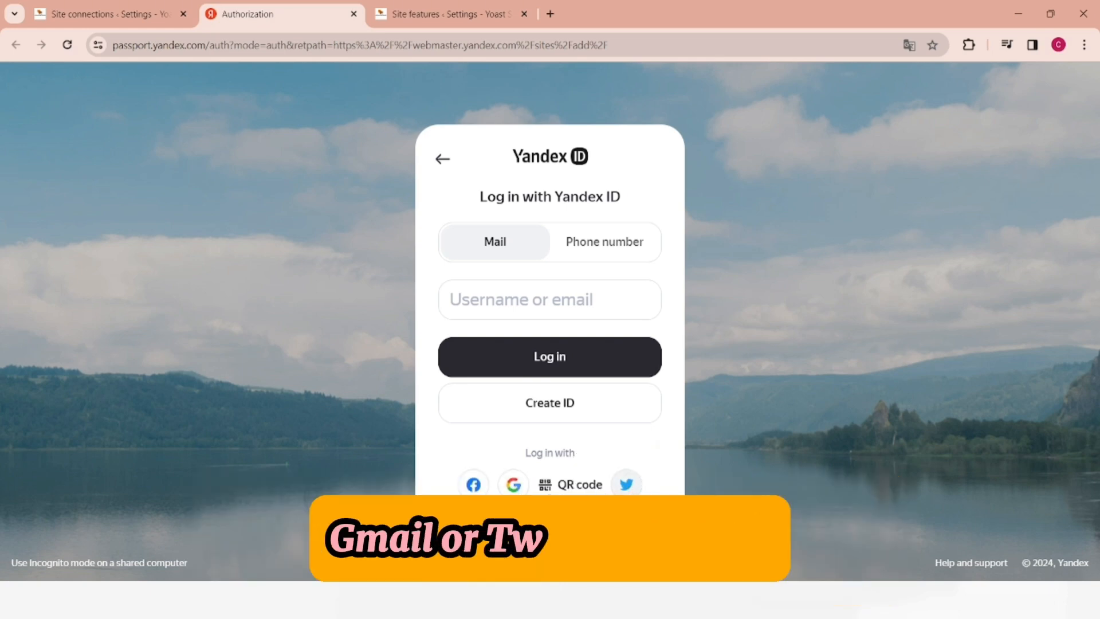
Step: Log in to Yandex Webmaster with the Google account and approve the sign-in
click(514, 486)
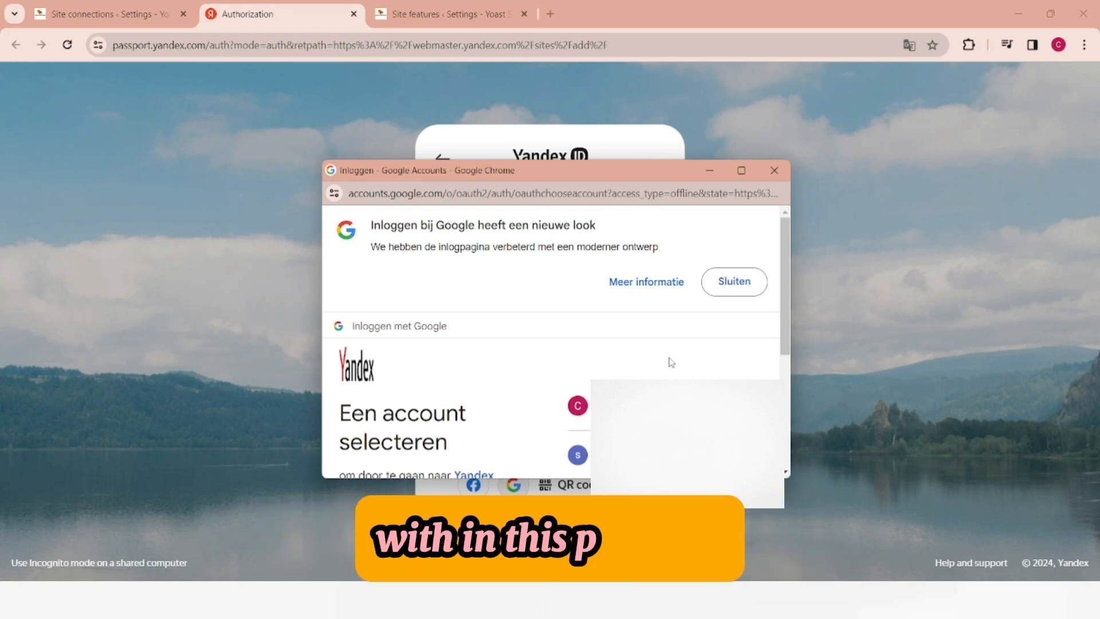
click(700, 403)
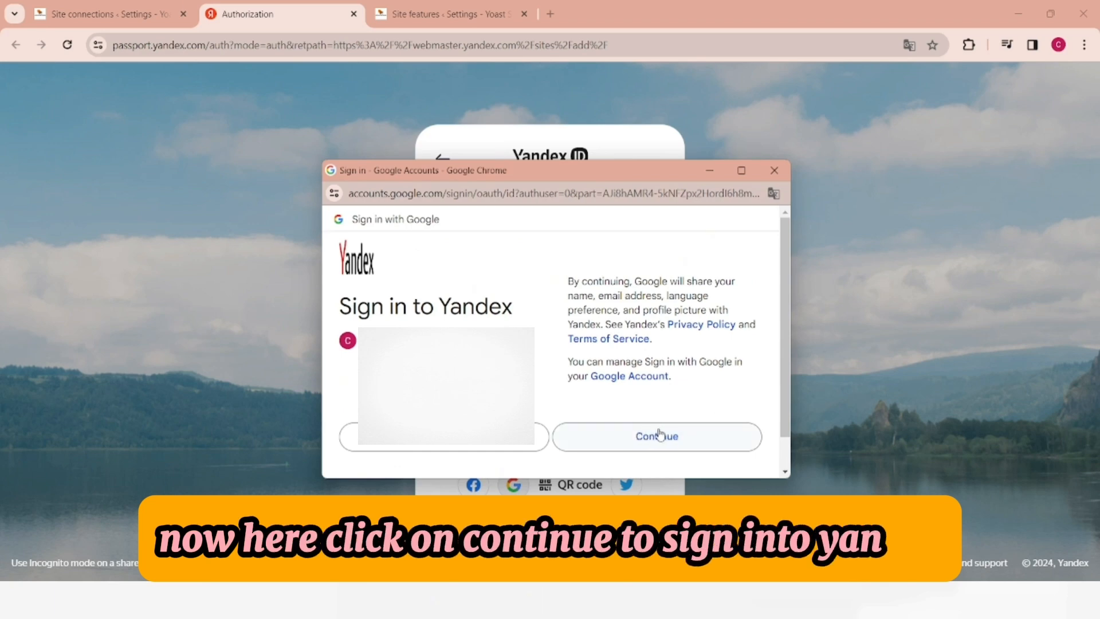
click(659, 436)
click(551, 435)
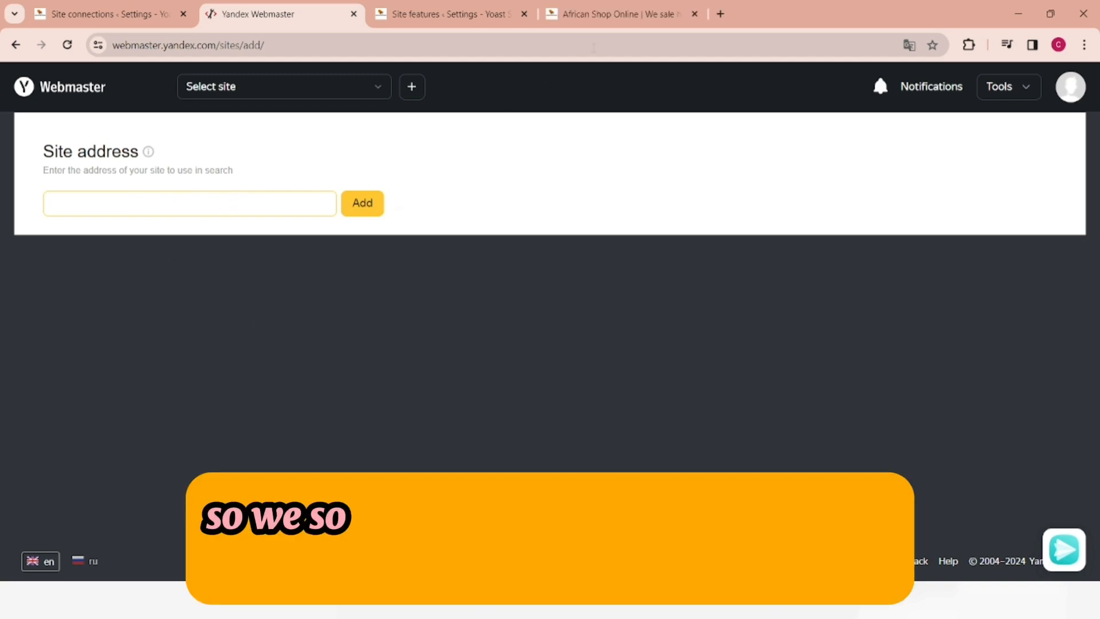
click(598, 15)
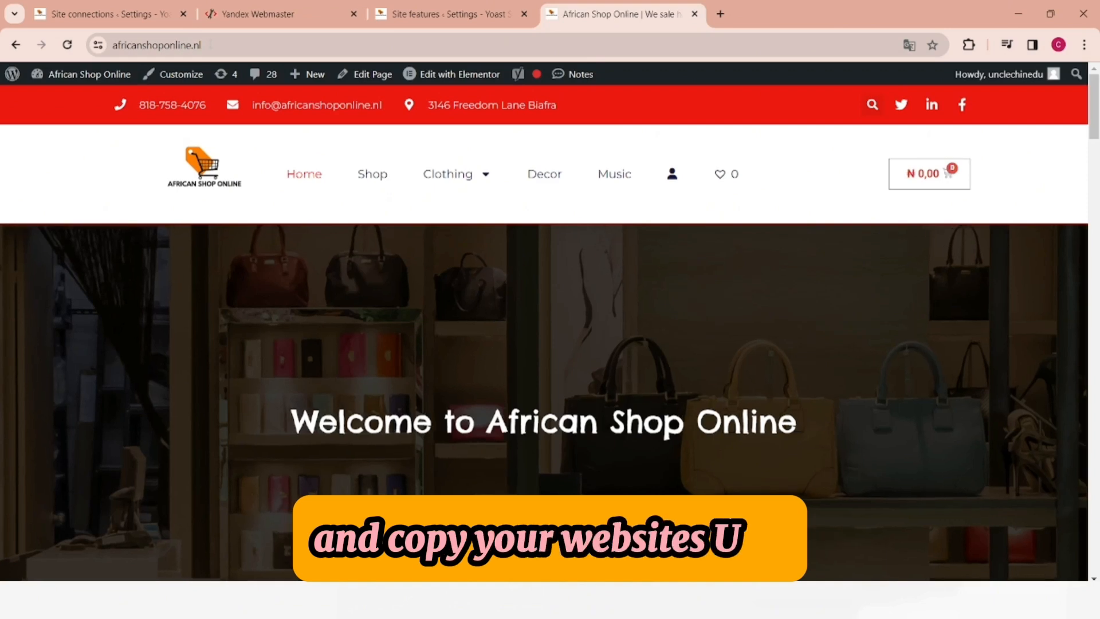
click(364, 44)
key(ctrl+c)
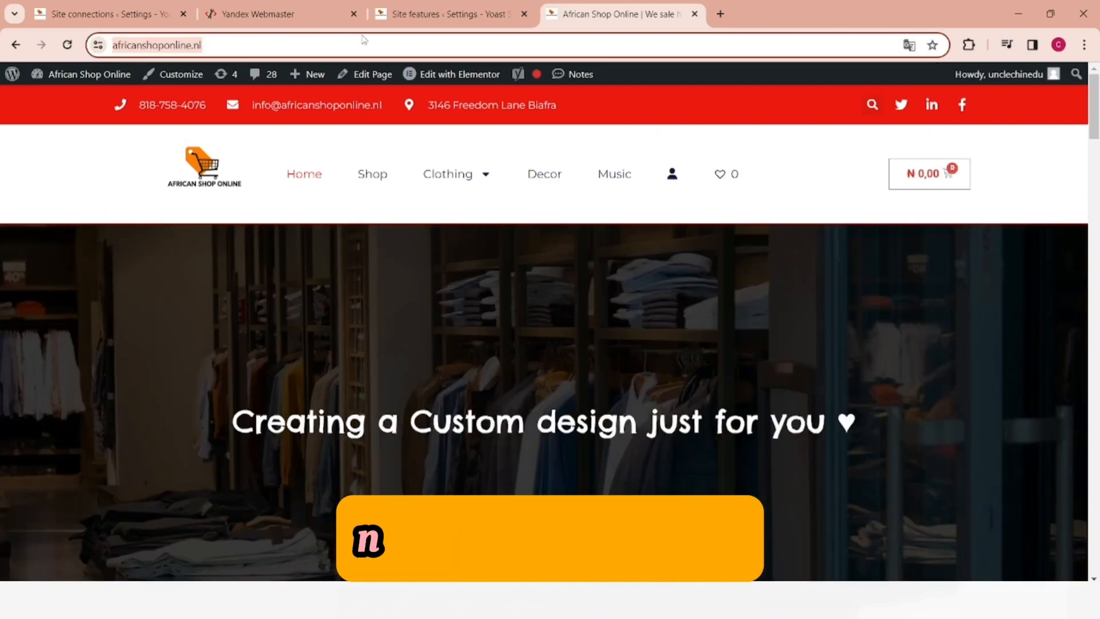
click(265, 17)
click(73, 202)
key(ctrl+v)
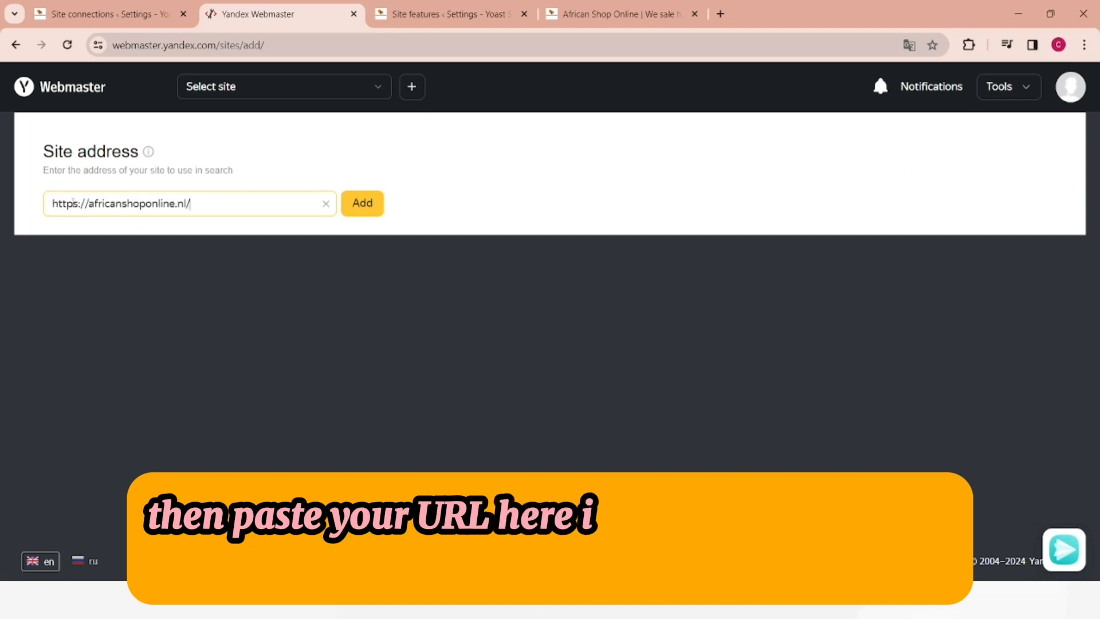
click(364, 205)
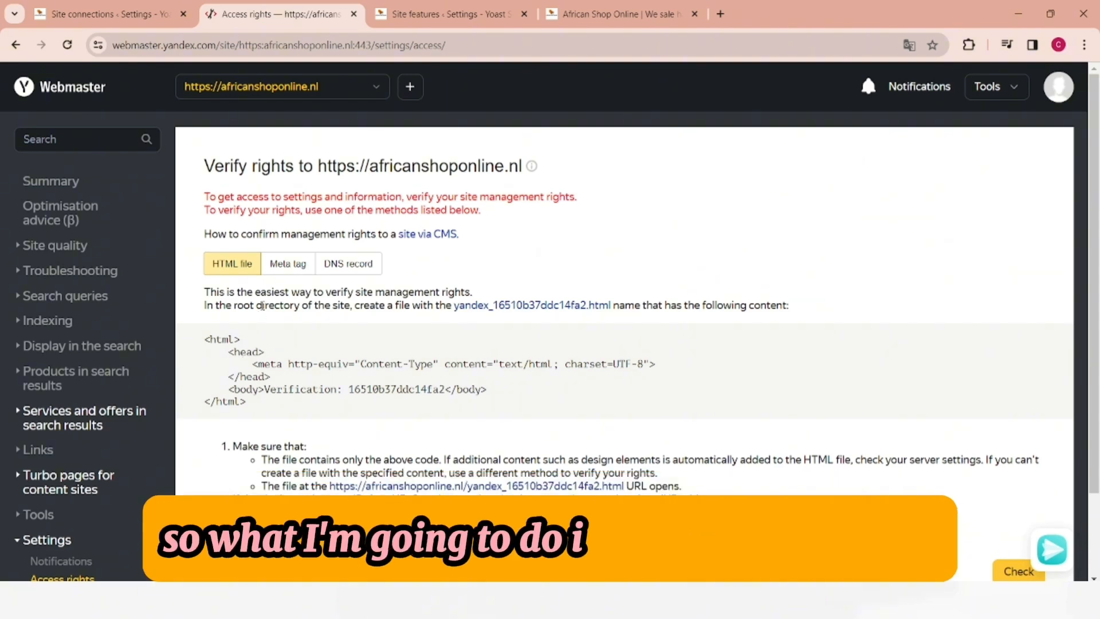
Step: Choose the Meta tag verification method and copy only the verification code from the tag's content value
click(285, 267)
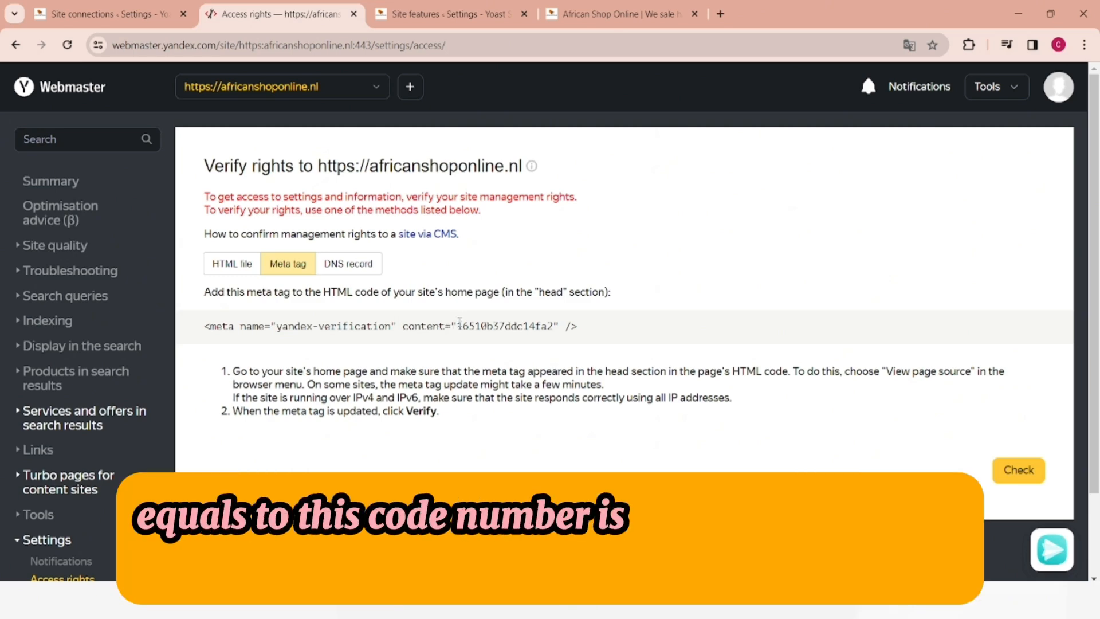
drag(457, 325, 554, 325)
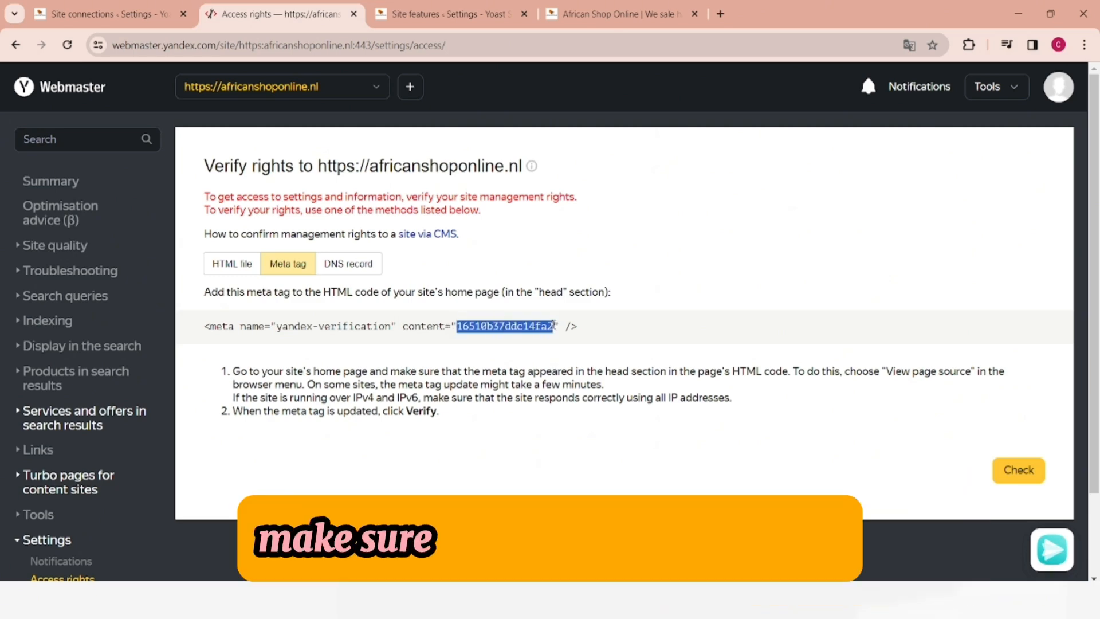
right_click(554, 326)
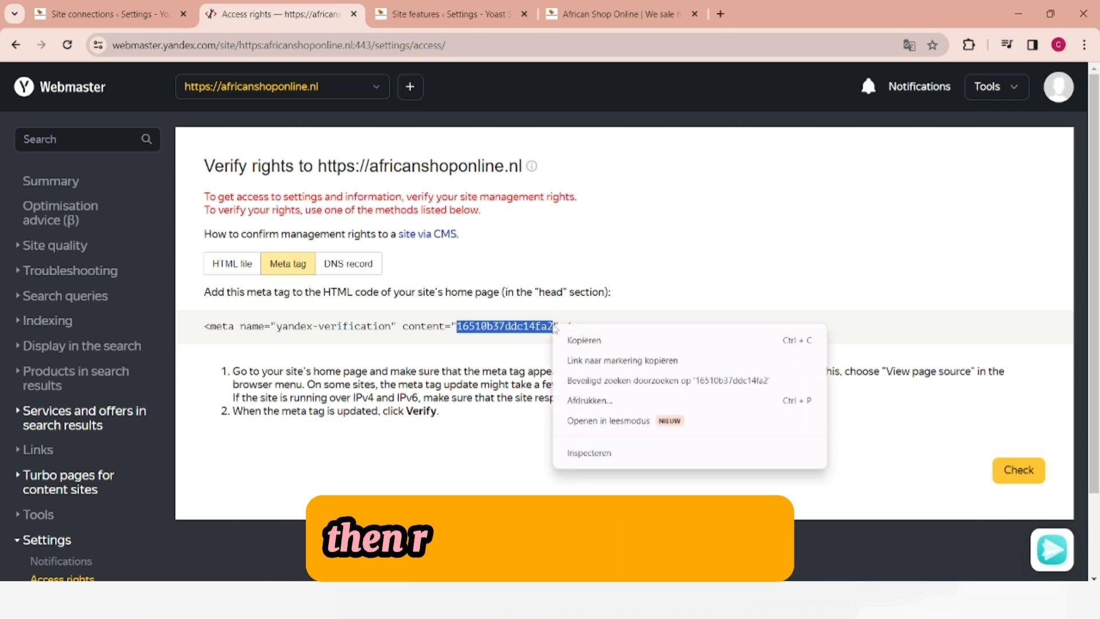
click(590, 340)
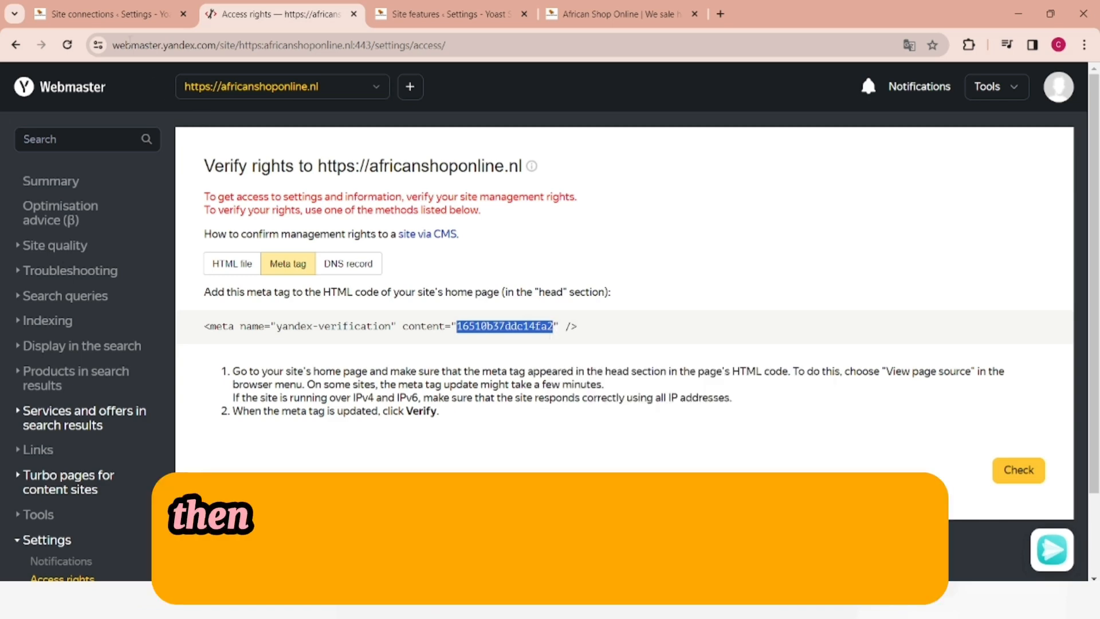
Step: Paste the verification code into the Yandex field of the Yoast SEO site connections and save the changes
click(111, 17)
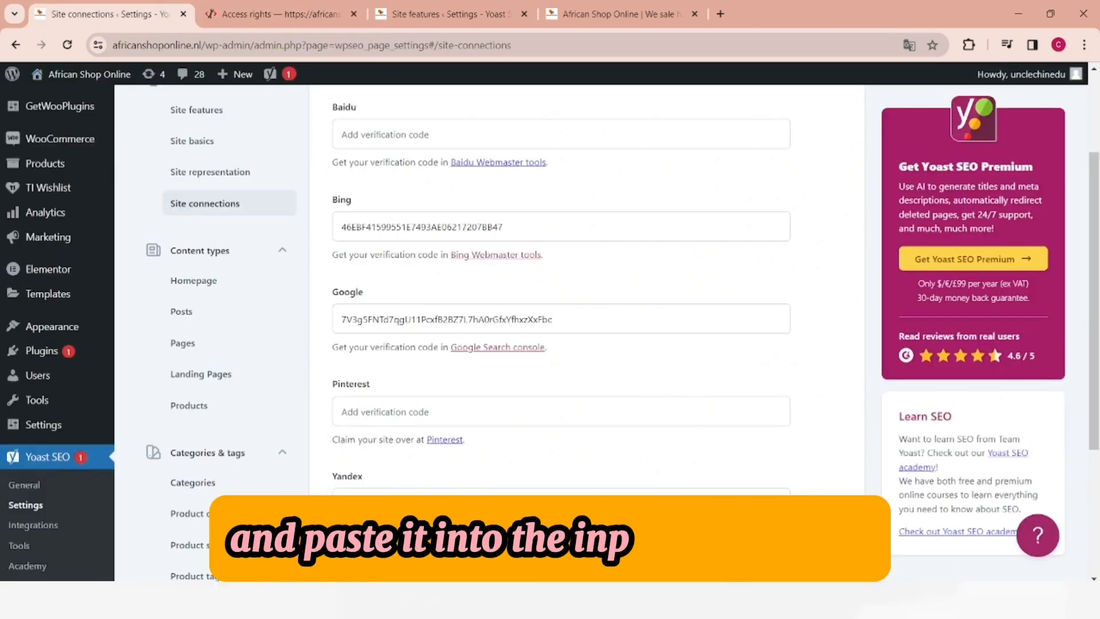
click(470, 505)
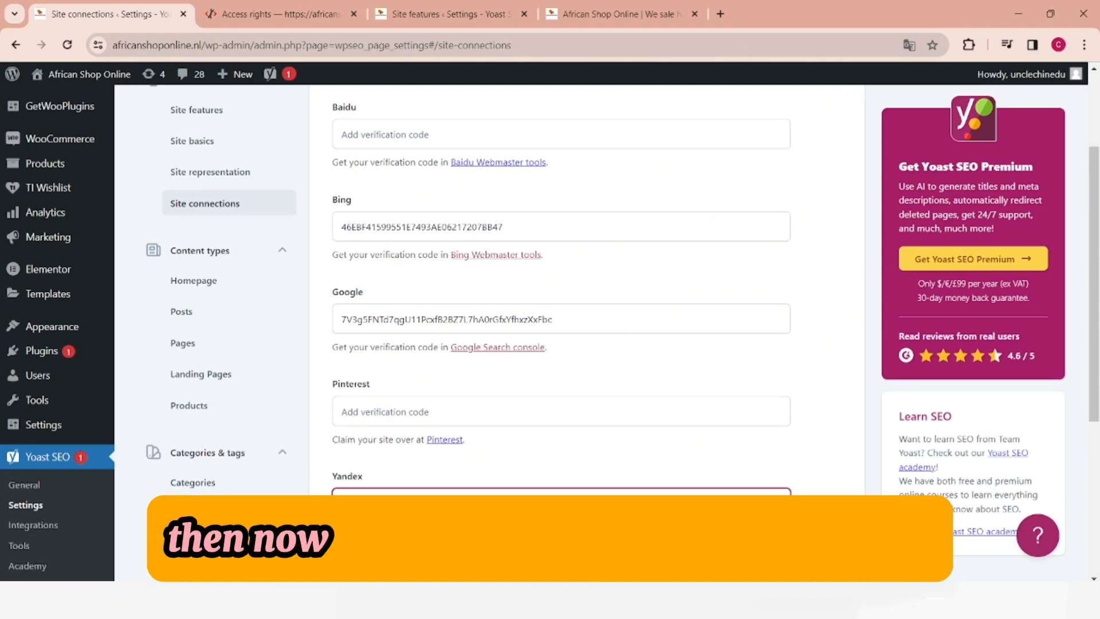
click(367, 547)
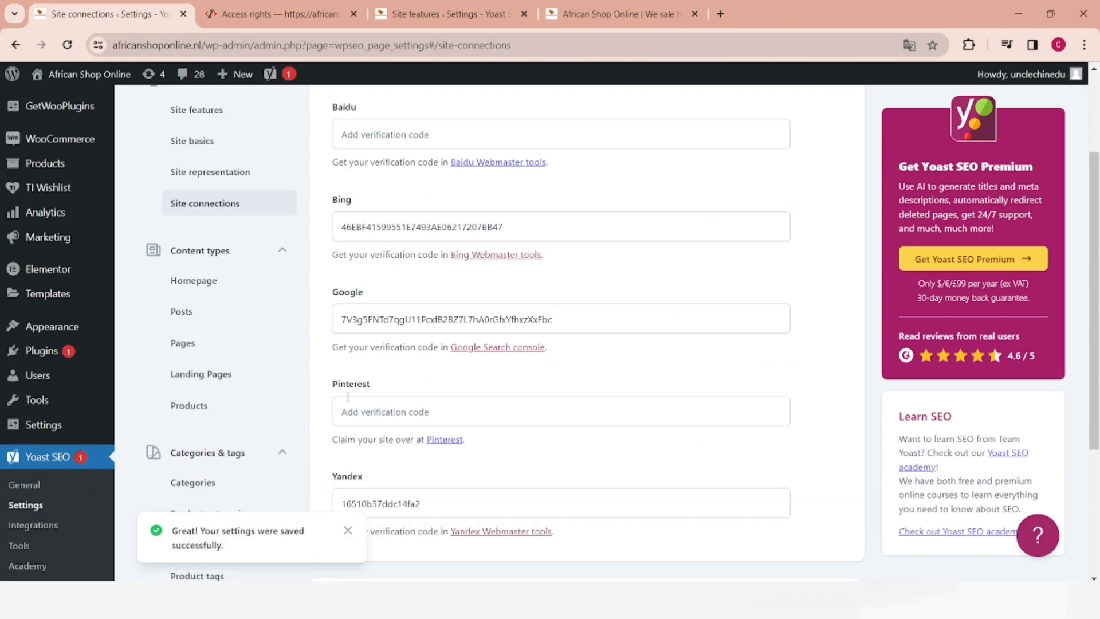
Step: Run the site rights check in Yandex Webmaster and confirm the e-mail address for notifications
click(269, 12)
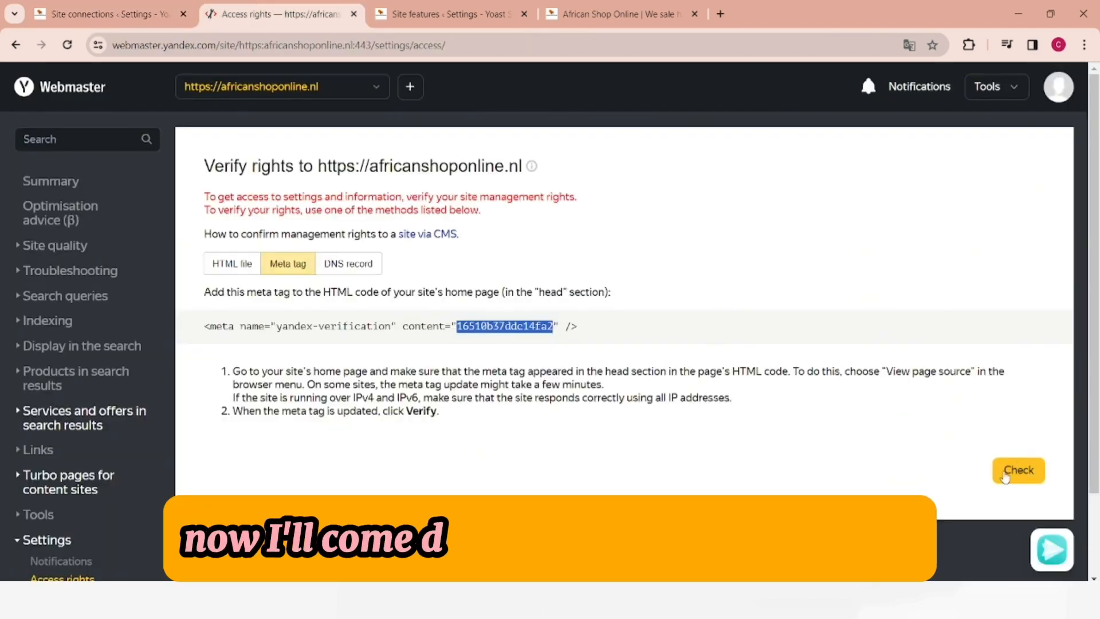
click(1018, 471)
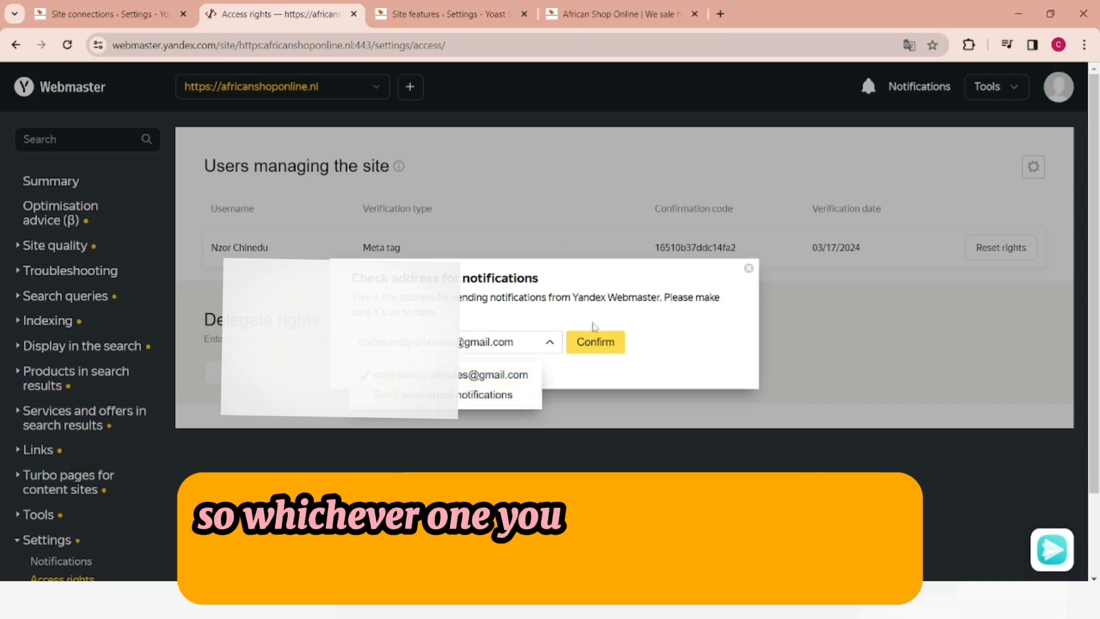
click(604, 342)
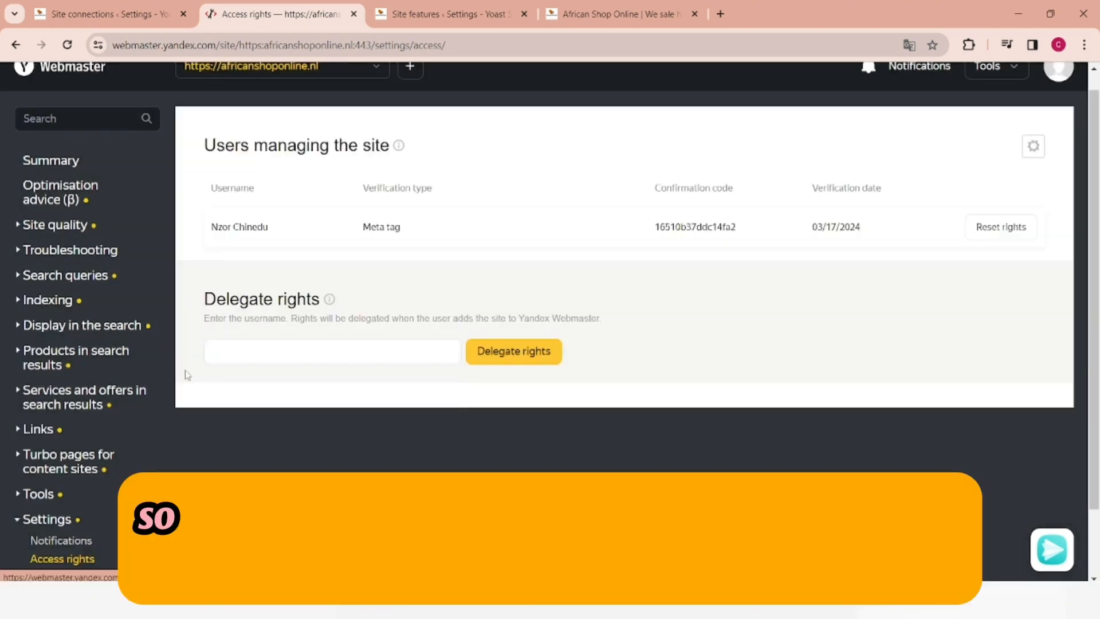
Step: Open the Sitemap files page under Indexing in Yandex Webmaster and activate the sitemap address field
click(23, 301)
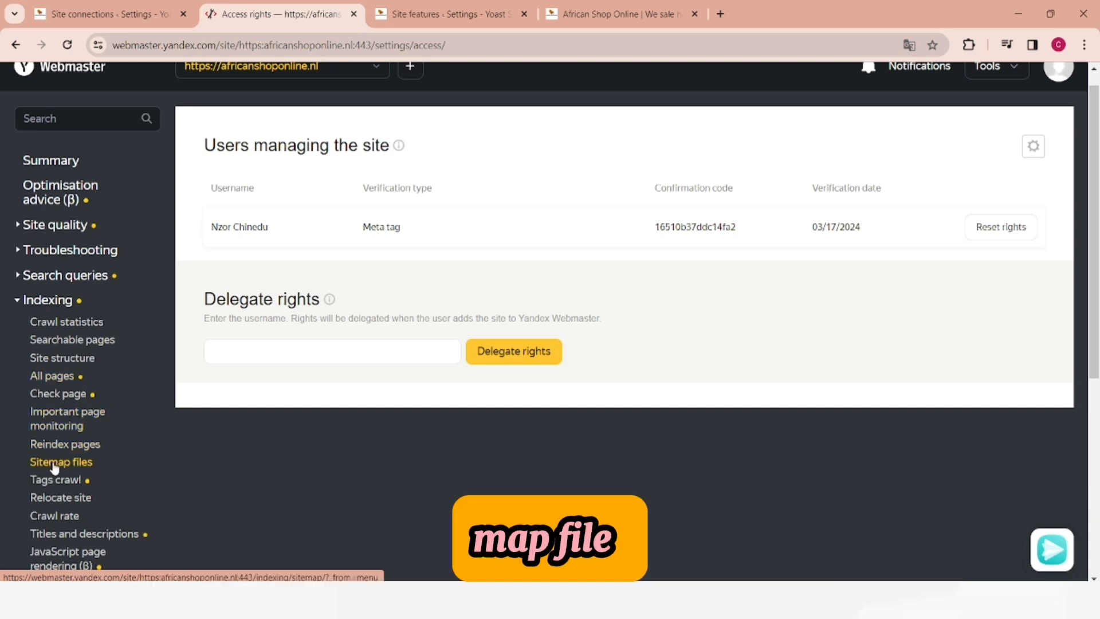
click(55, 463)
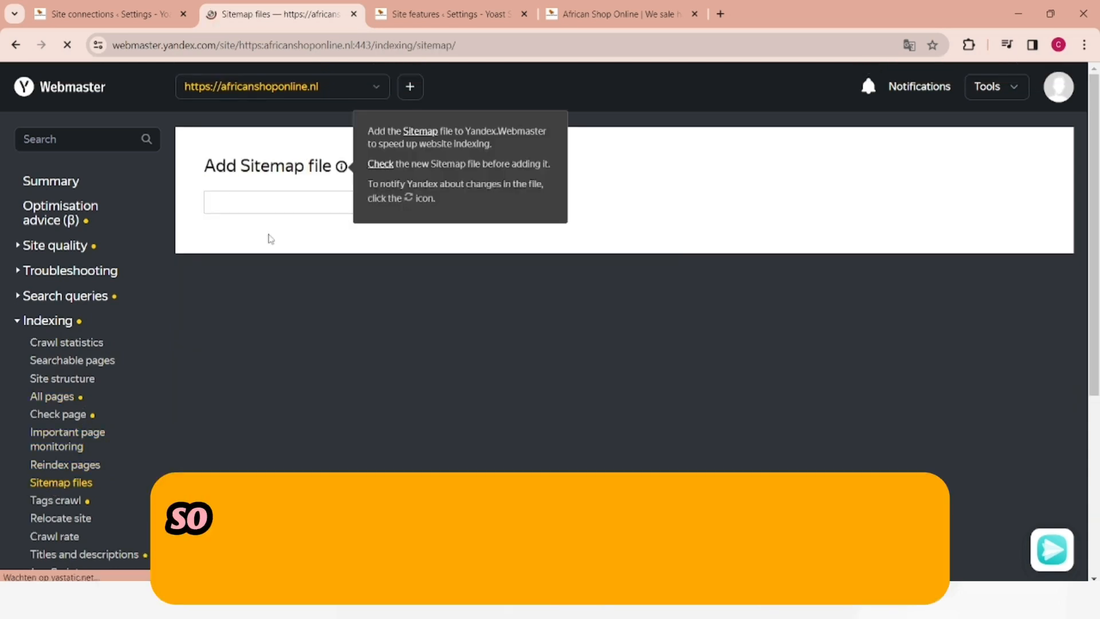
click(274, 201)
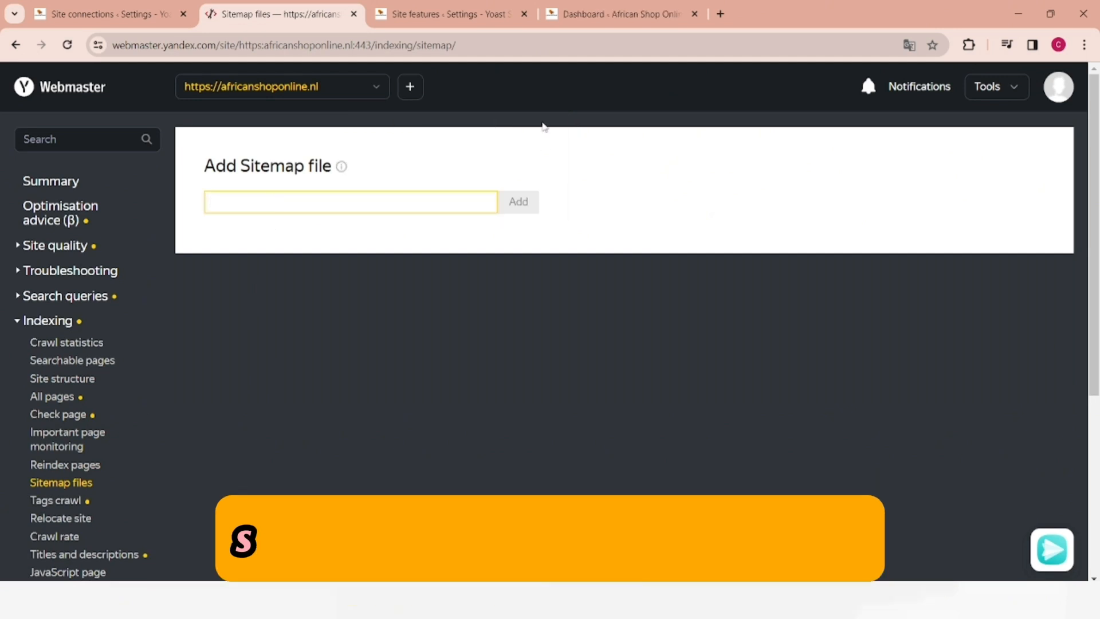
Step: Open the site's XML sitemap from the APIs section of the Yoast SEO site features in WordPress
click(565, 17)
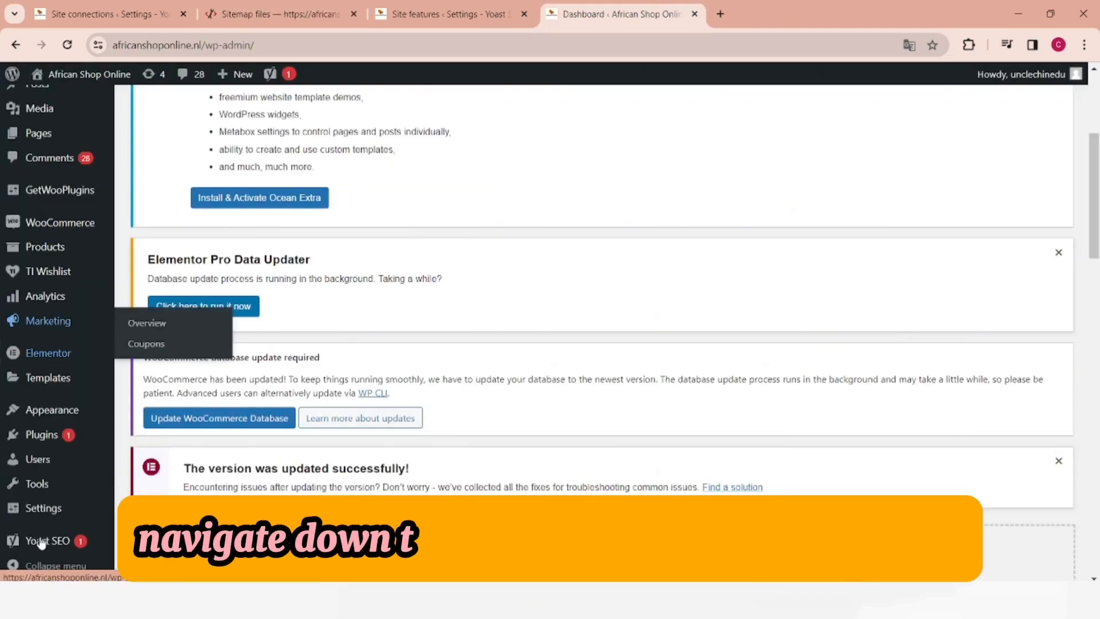
mouse_move(41, 544)
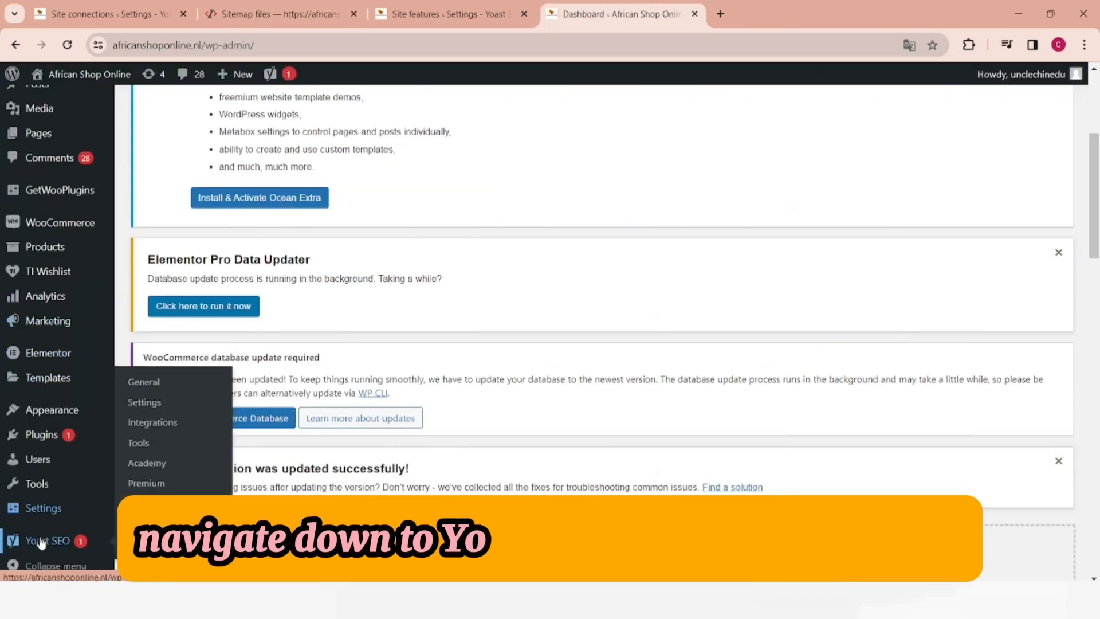
click(140, 403)
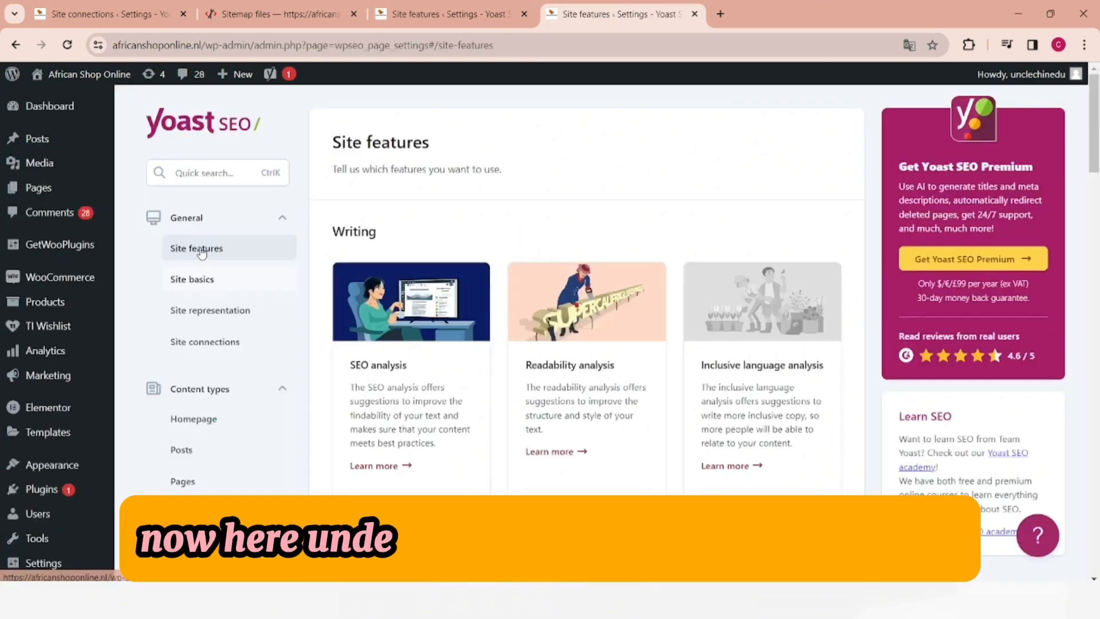
scroll(366, 409, down, 20)
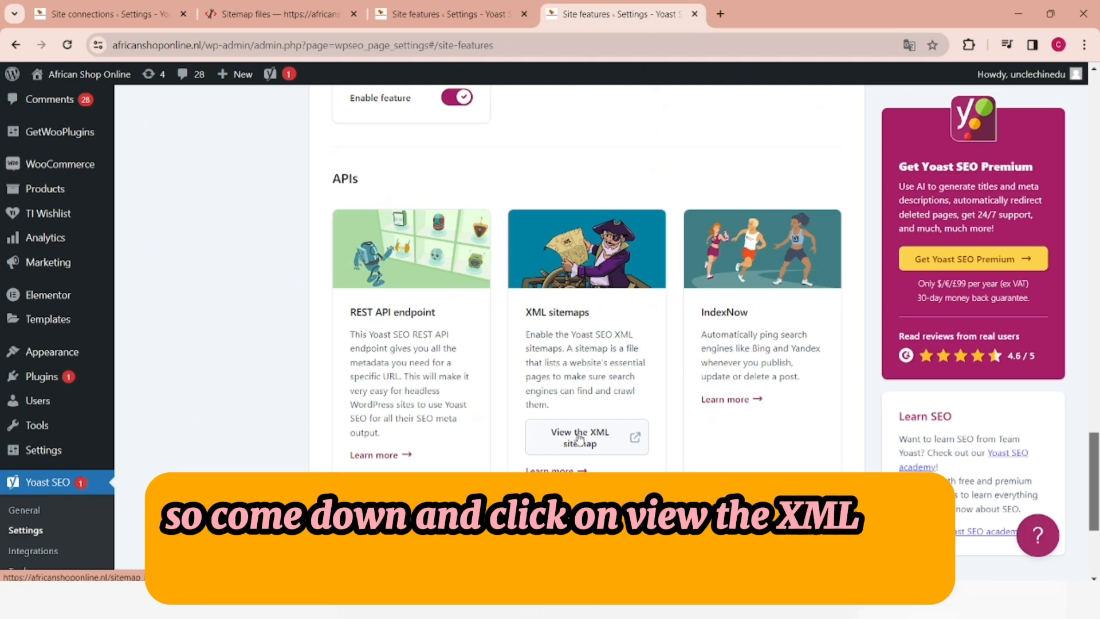
click(587, 437)
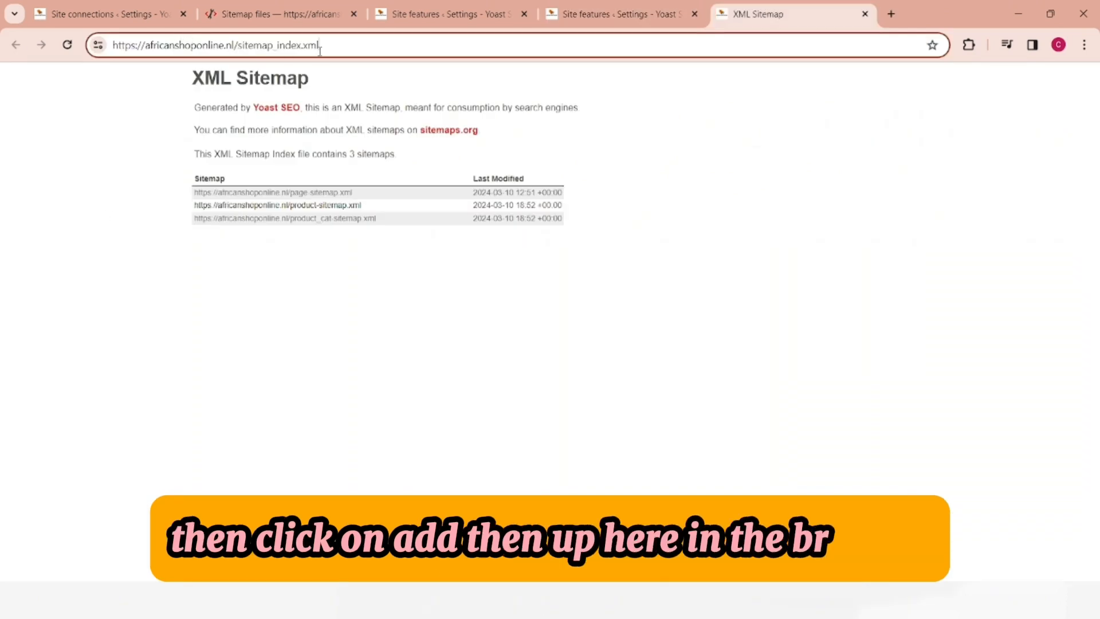
drag(331, 44, 100, 50)
key(ctrl+c)
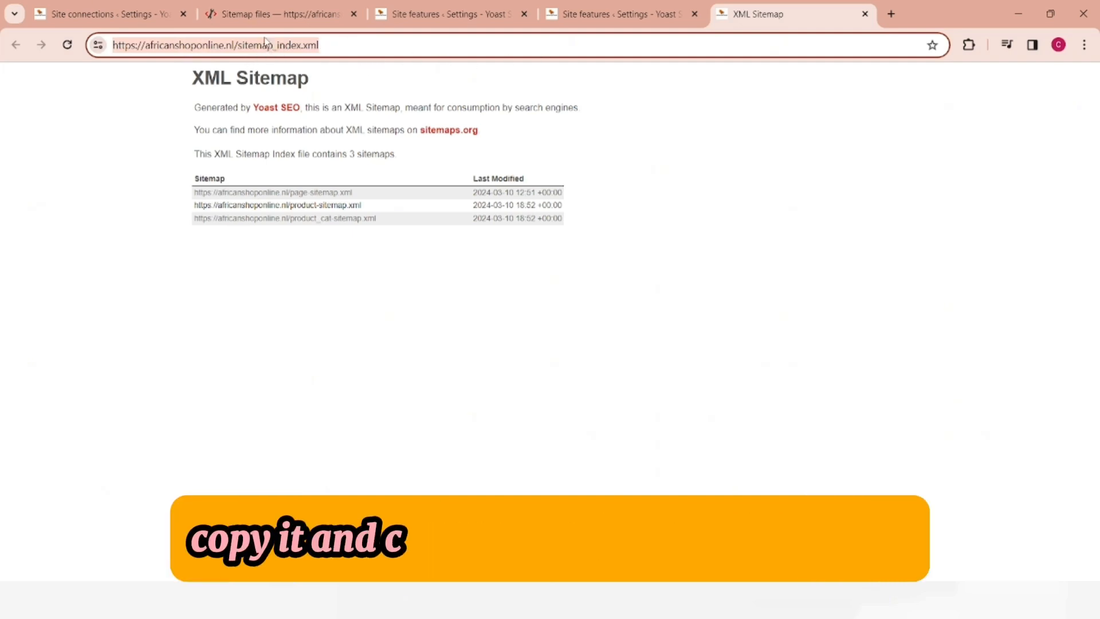
click(230, 13)
click(249, 198)
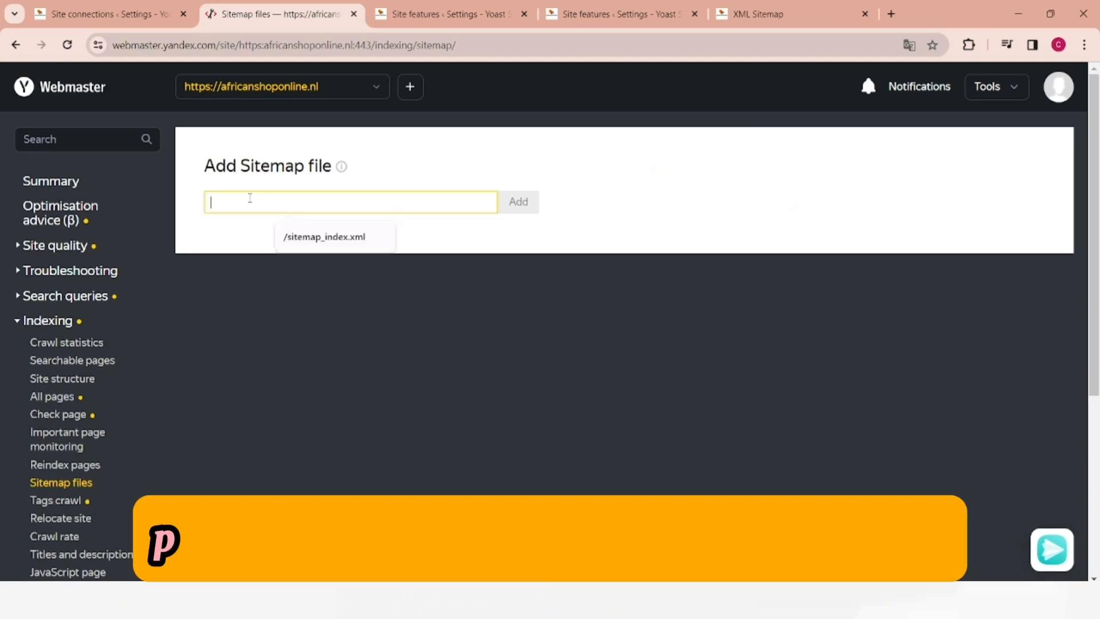
key(ctrl+v)
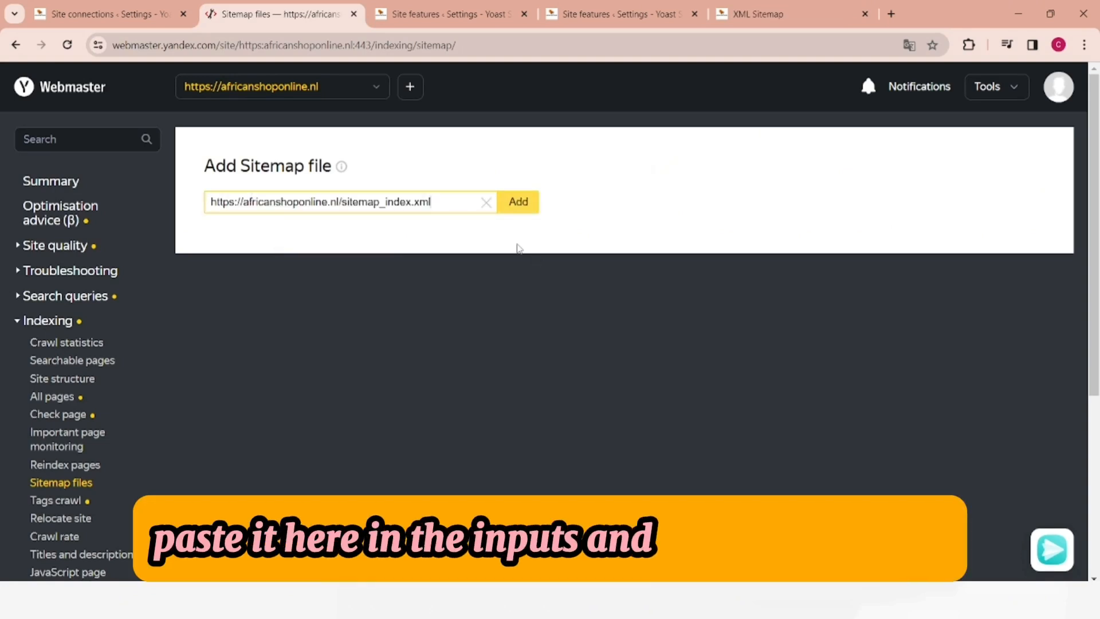
click(519, 202)
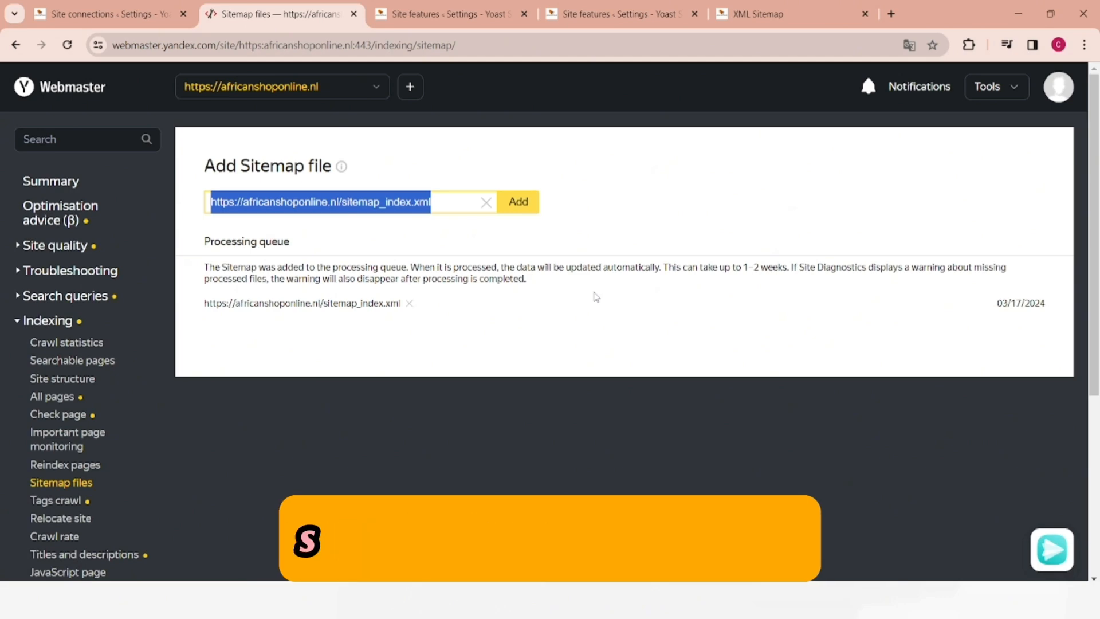
key(ctrl+w)
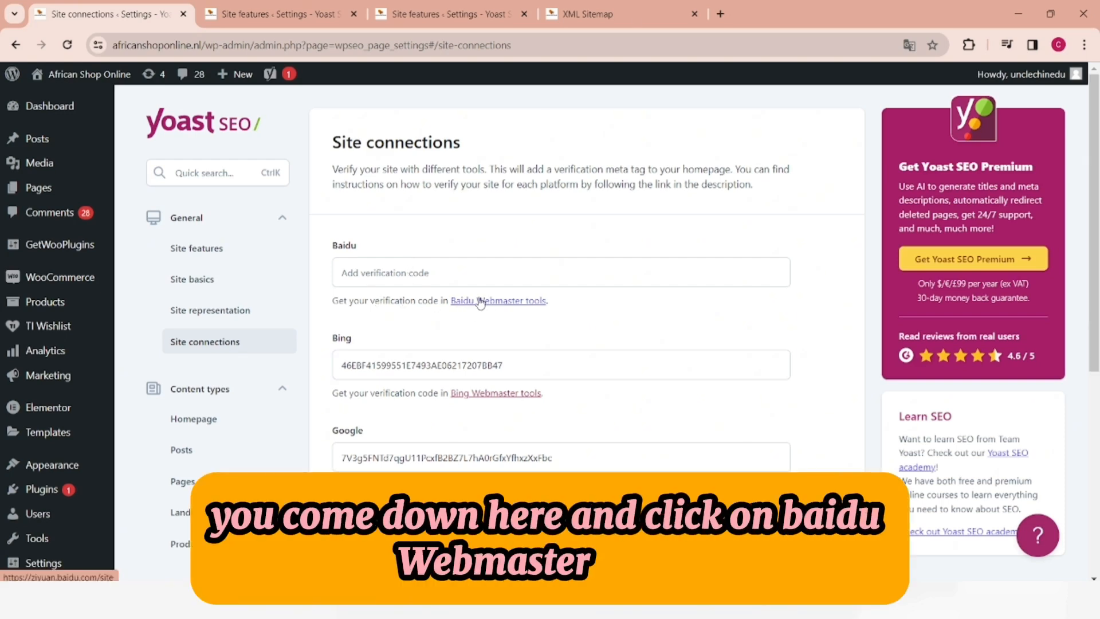
Step: Open Baidu Webmaster tools from the Yoast SEO site connections to view its account registration, and return to the site connections
click(480, 302)
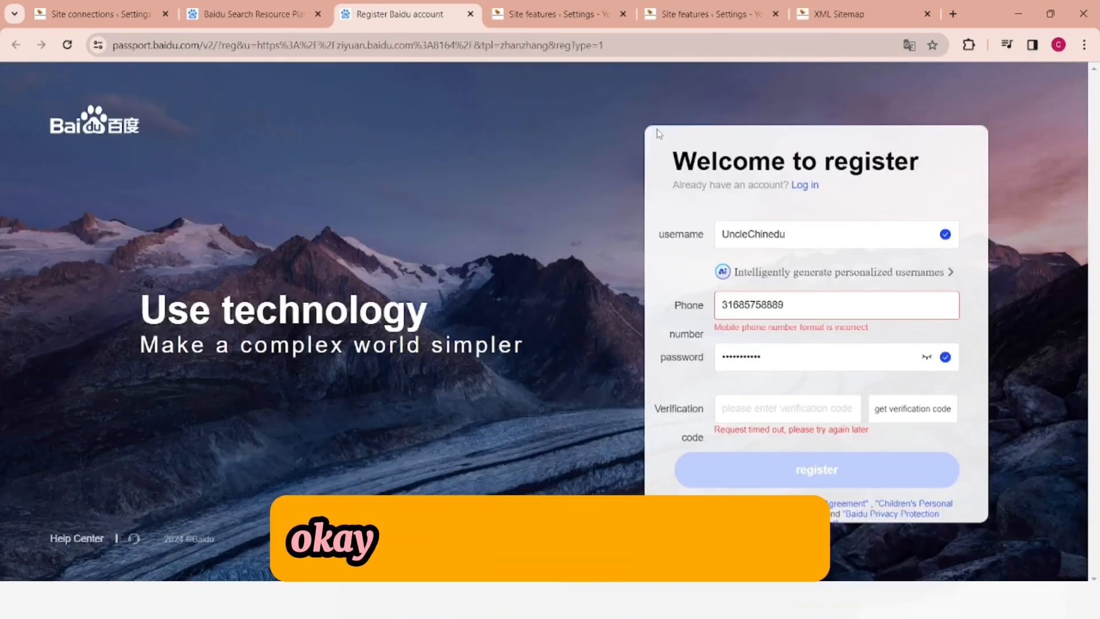
key(ctrl+5)
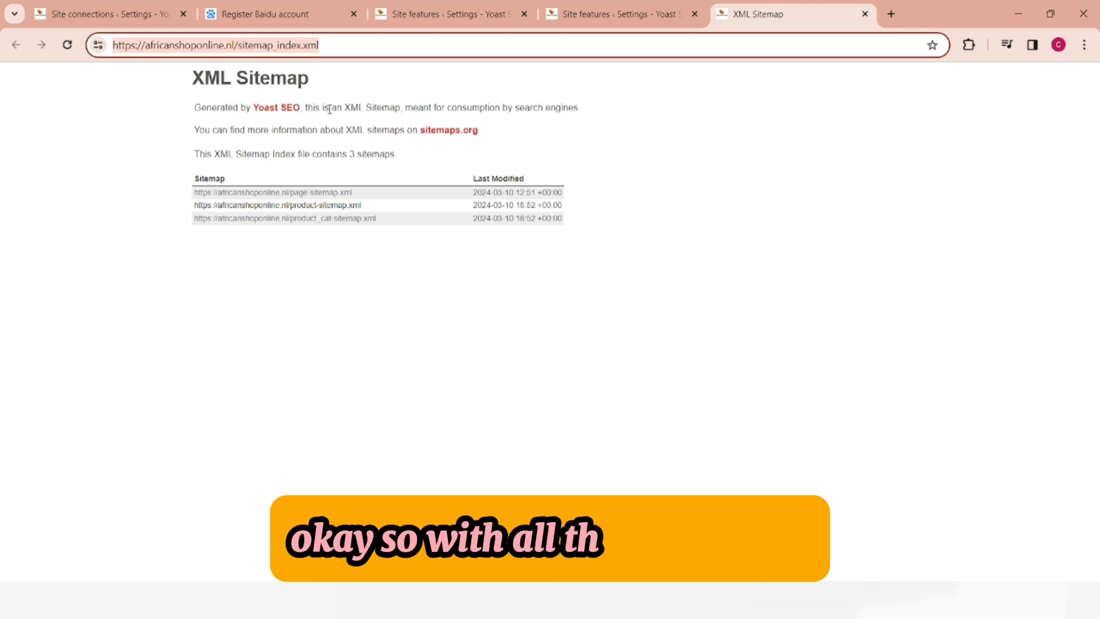
click(128, 17)
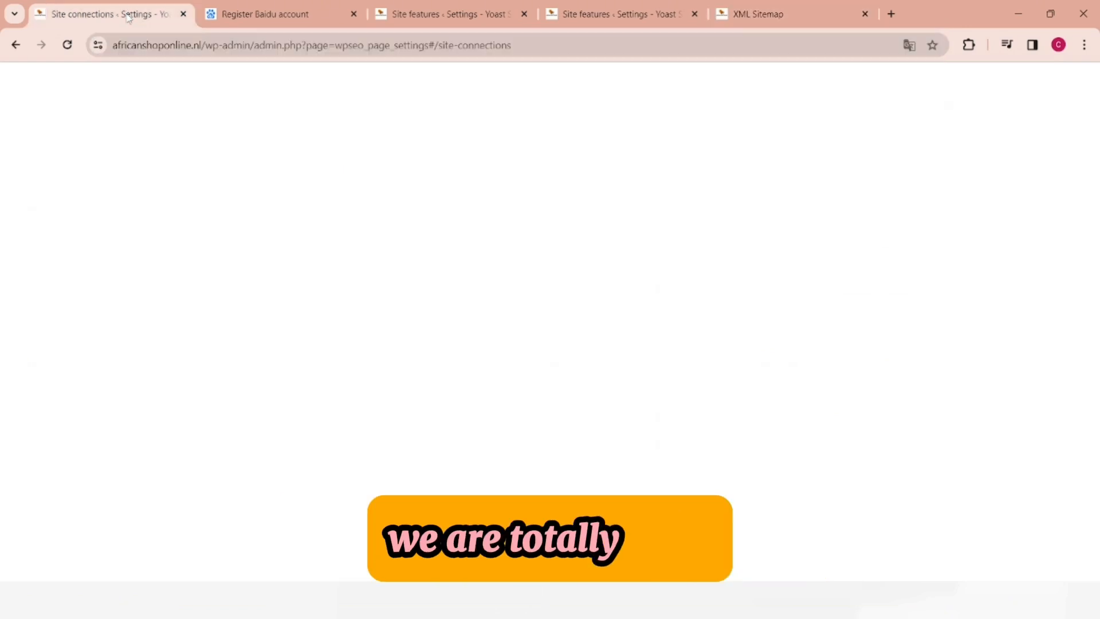